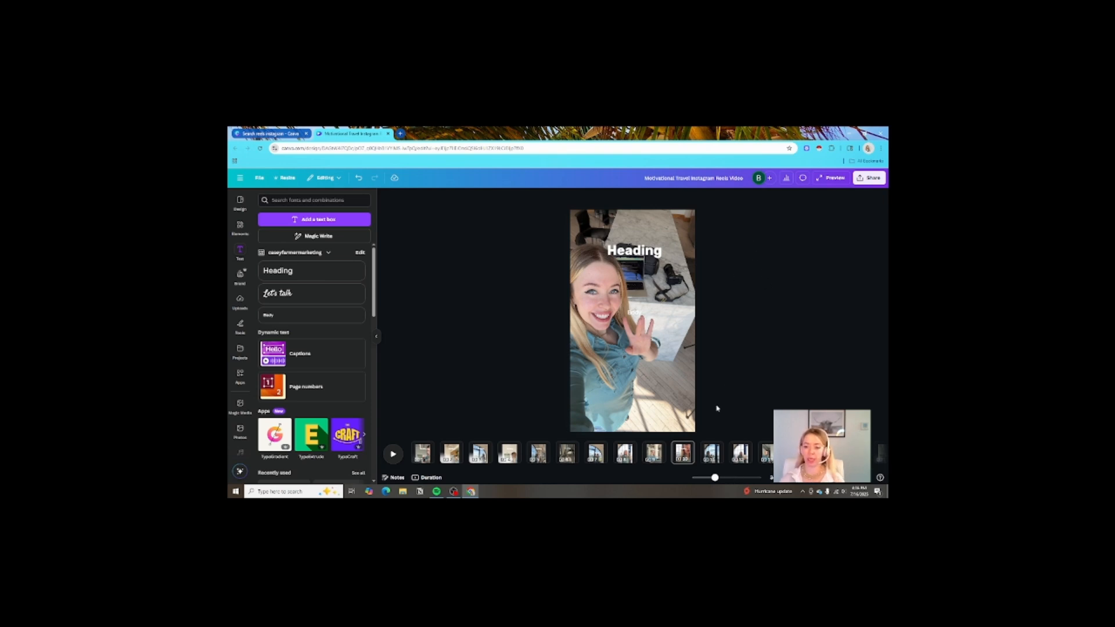
- Zoom into the Reels timeline, select a clip's Heading text and review its Animate options
left_click_drag(716, 480, 717, 480)
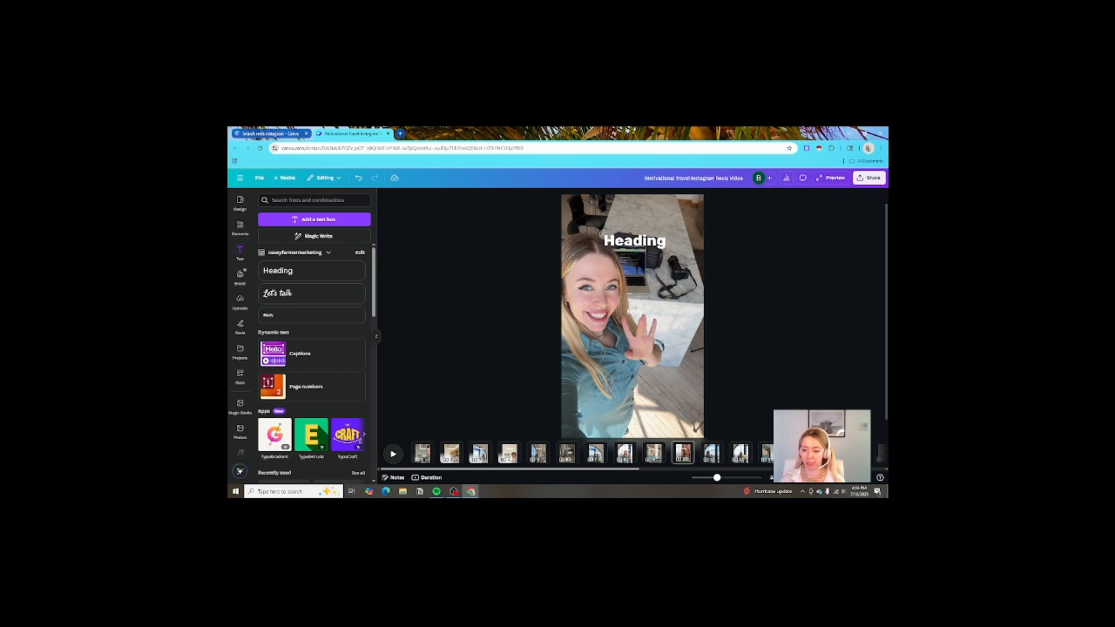
left_click_drag(639, 470, 733, 480)
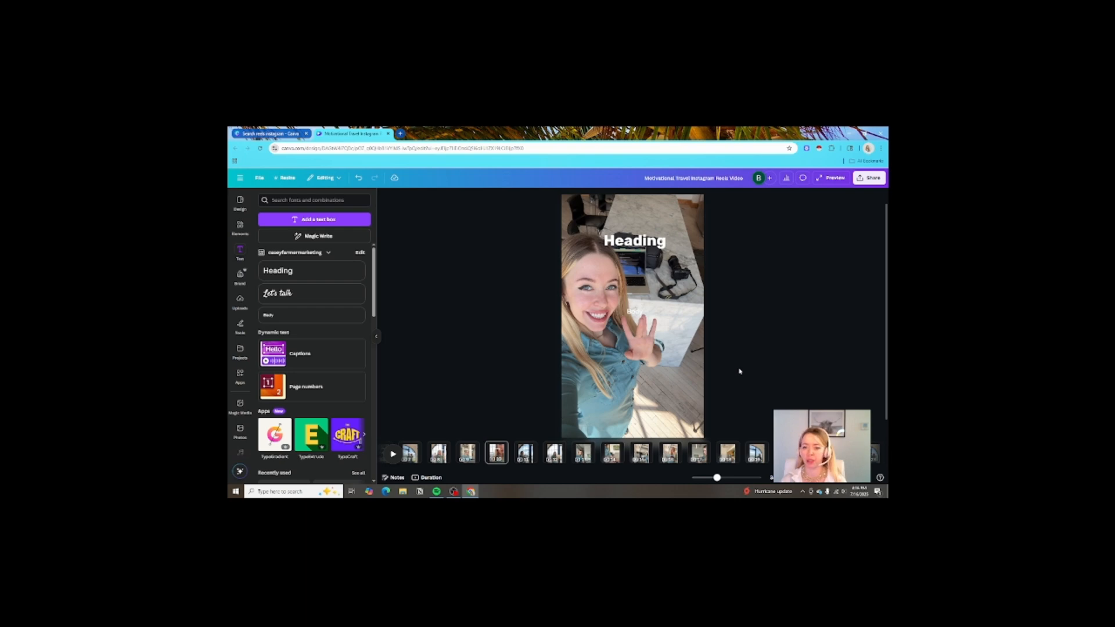
left_click(636, 245)
scroll(781, 297, "up", 1)
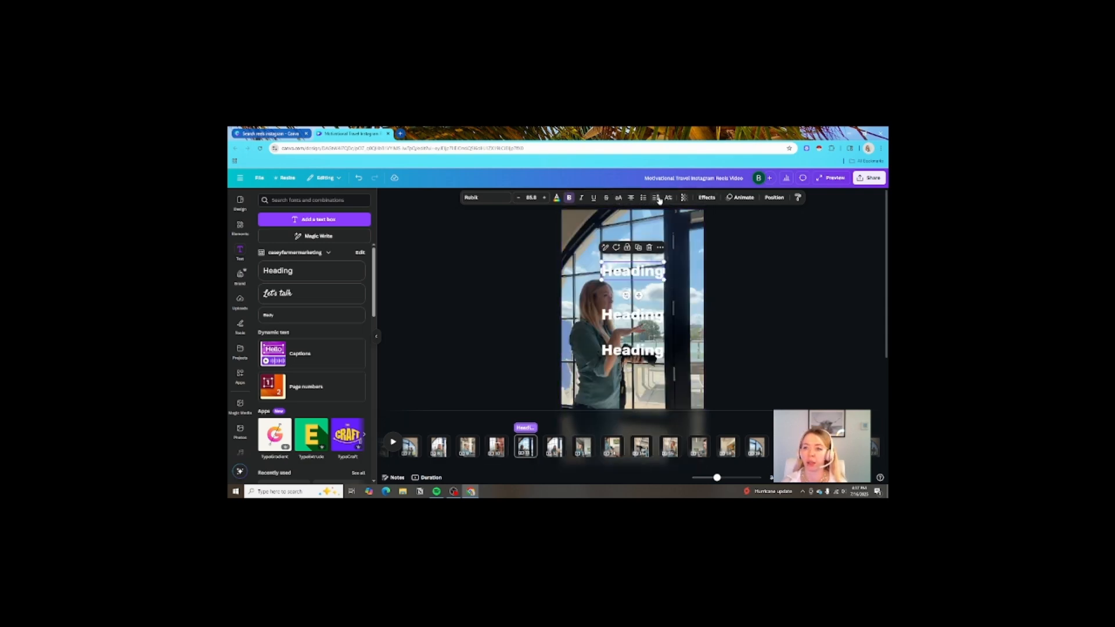
left_click(751, 200)
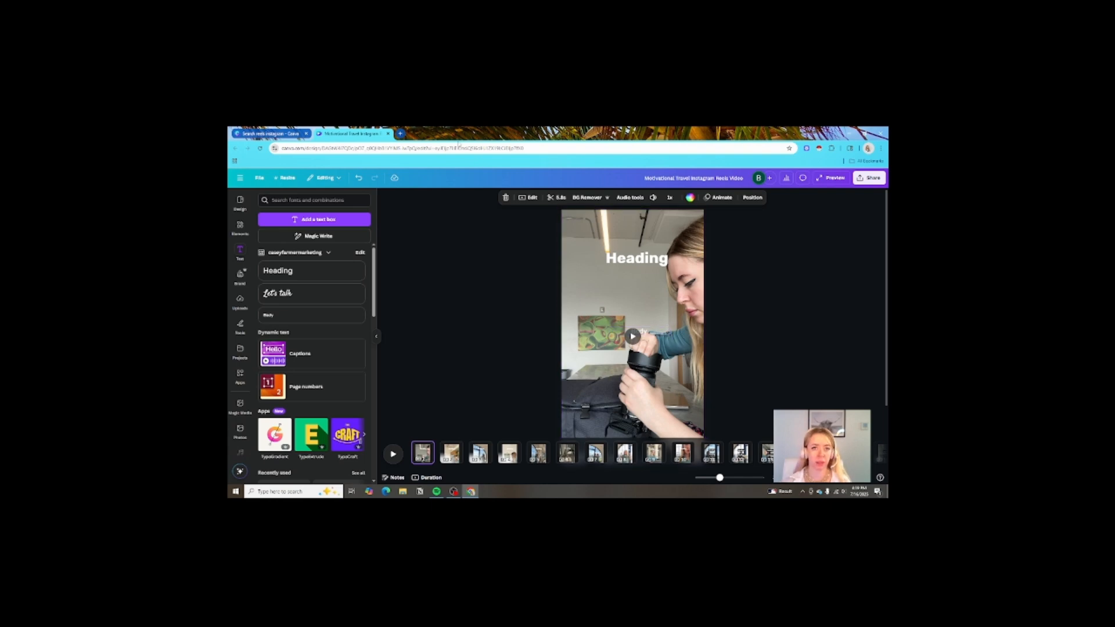
left_click(400, 135)
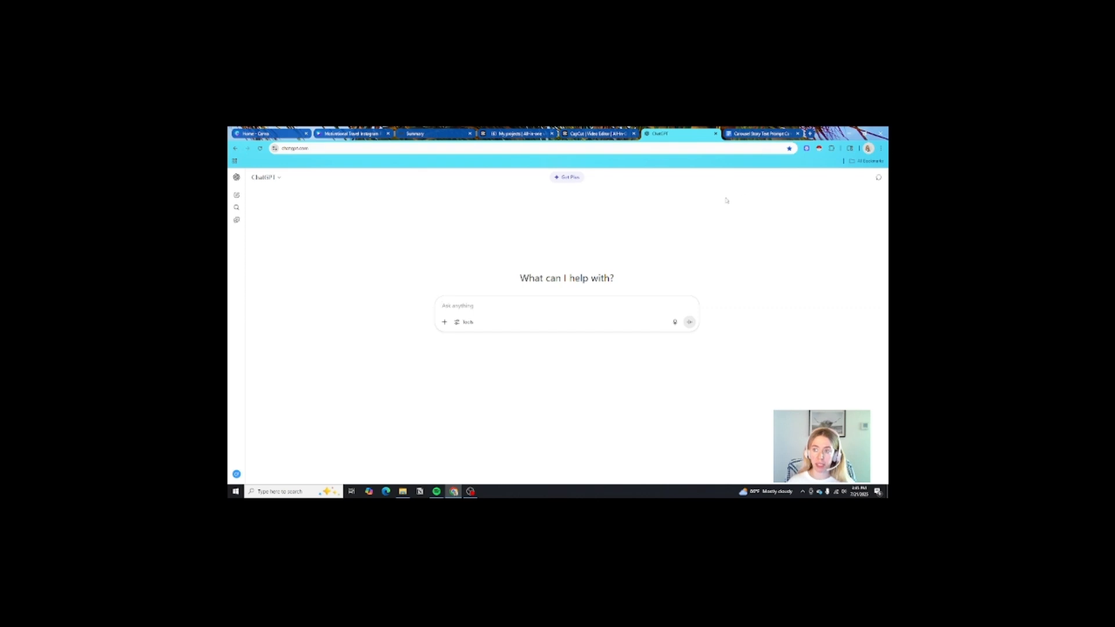
- Copy the full prompt text from the 'Carousel Story Text Prompt' Google Doc
left_click(762, 135)
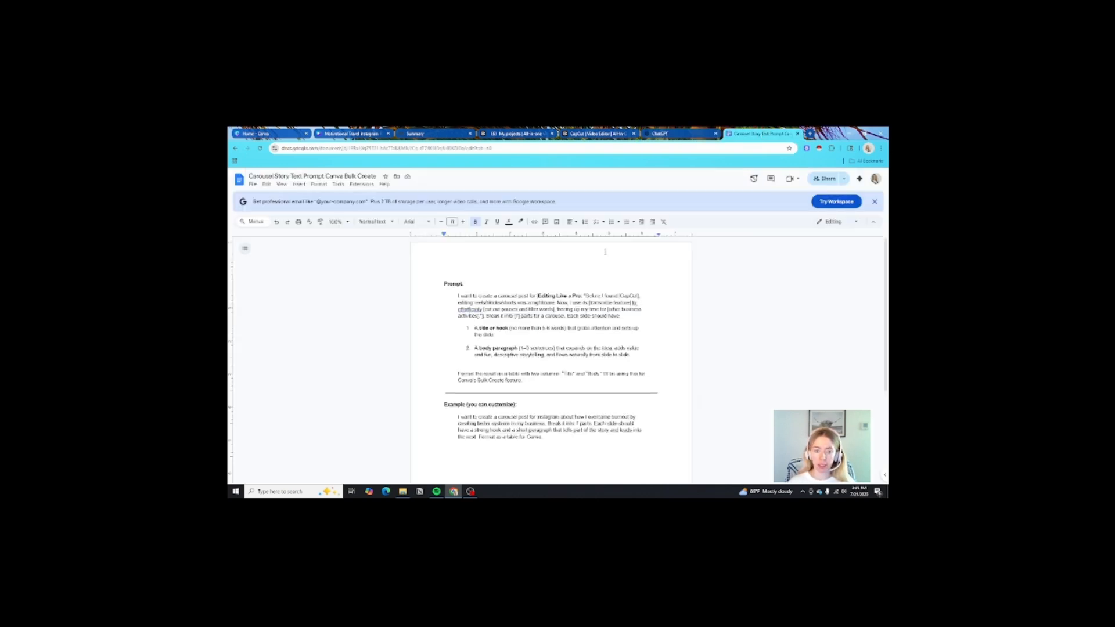
left_click_drag(441, 283, 653, 430)
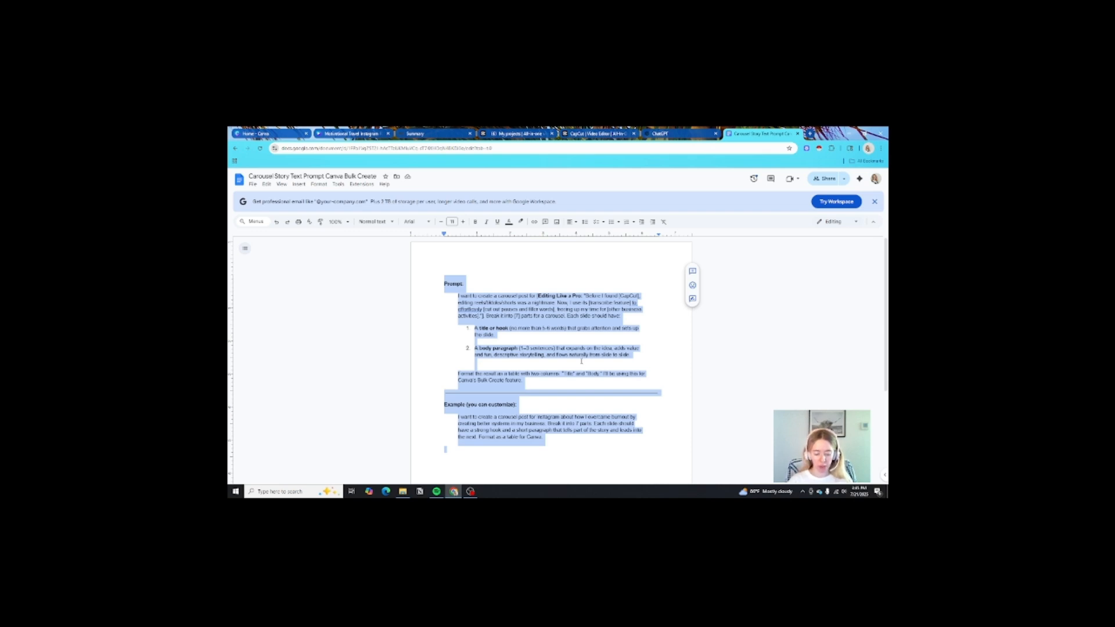
left_click(691, 134)
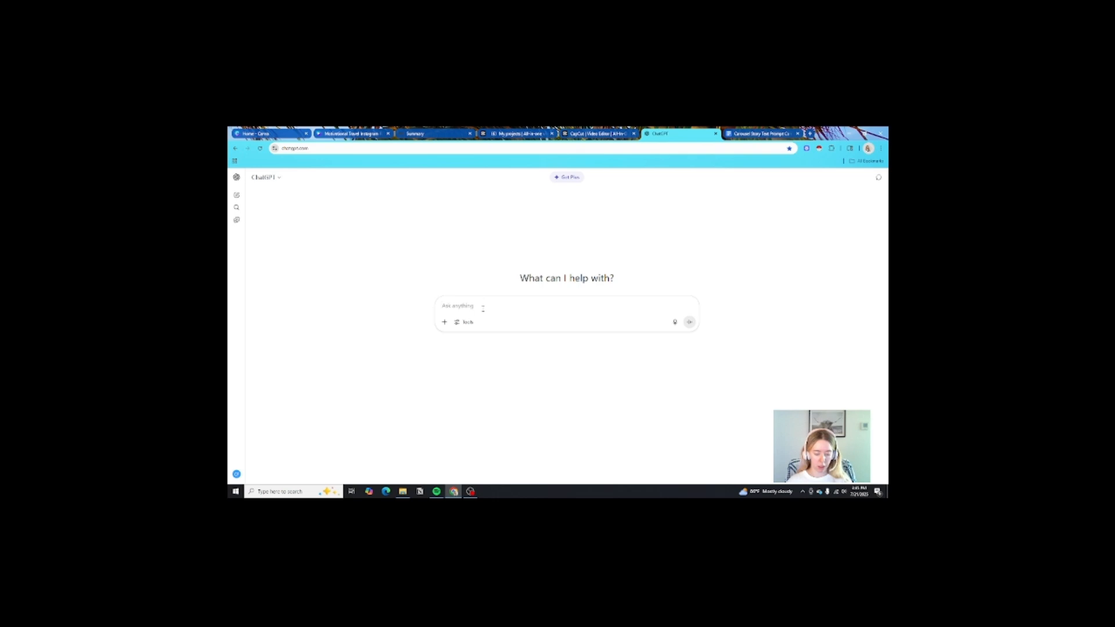
- Send ChatGPT the carousel prompt with topic 'newbie tips for their first tattoo' and select the resulting table
key("ctrl+v")
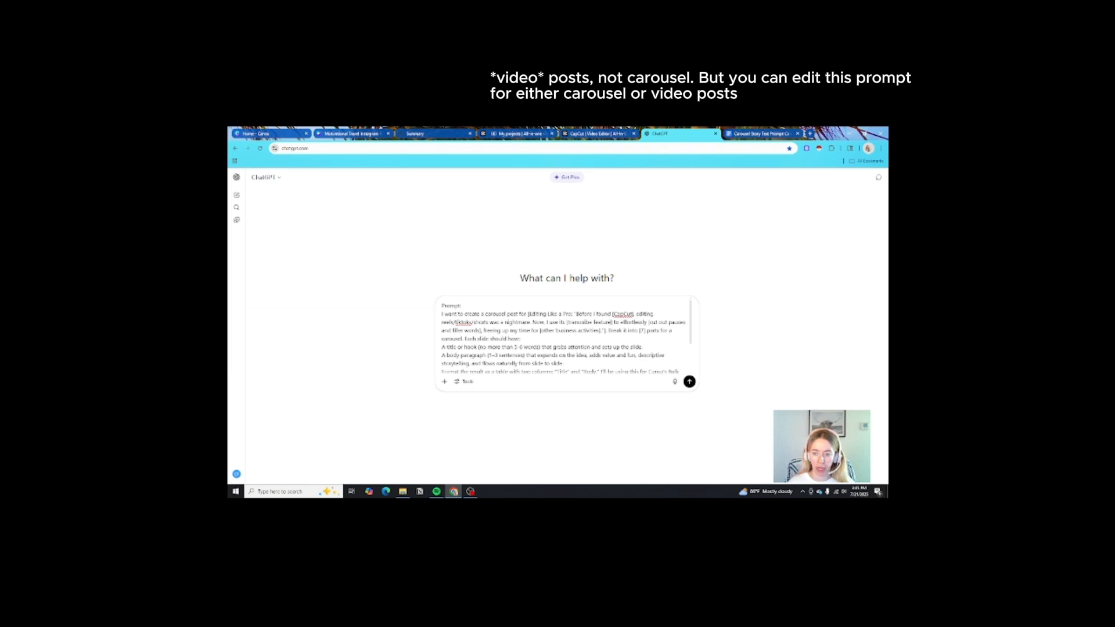
left_click_drag(612, 322, 528, 314)
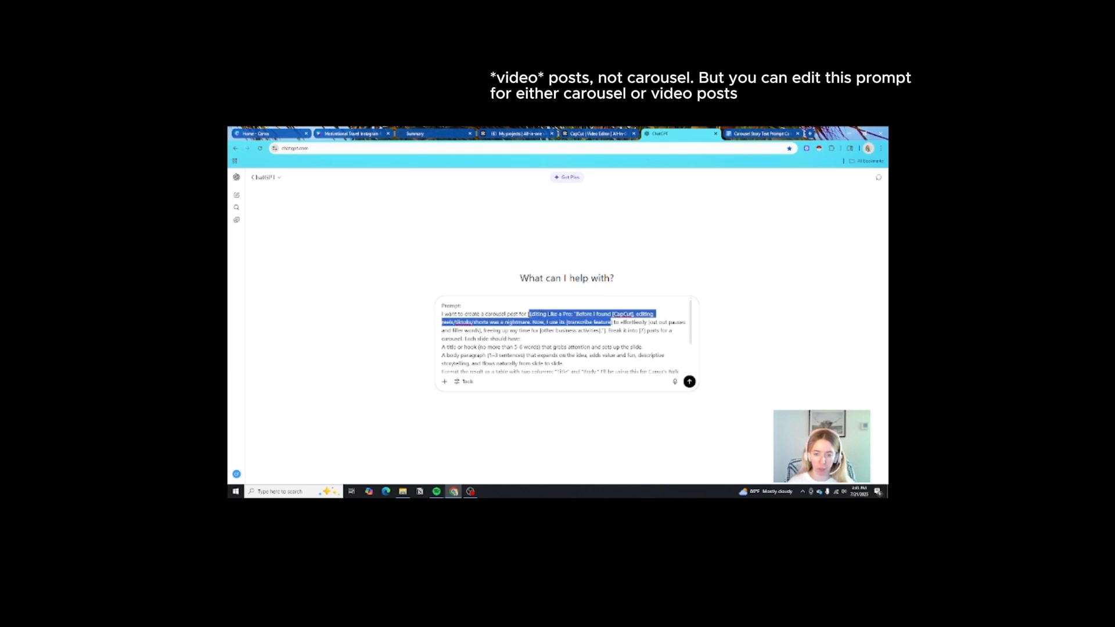
key("BackSpace")
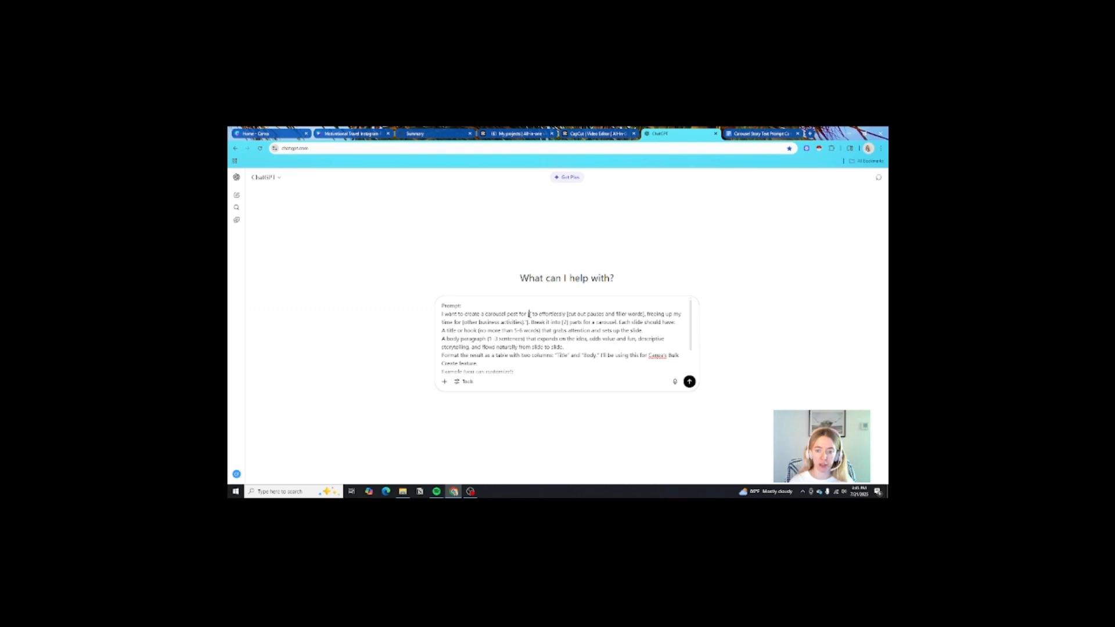
type("newb")
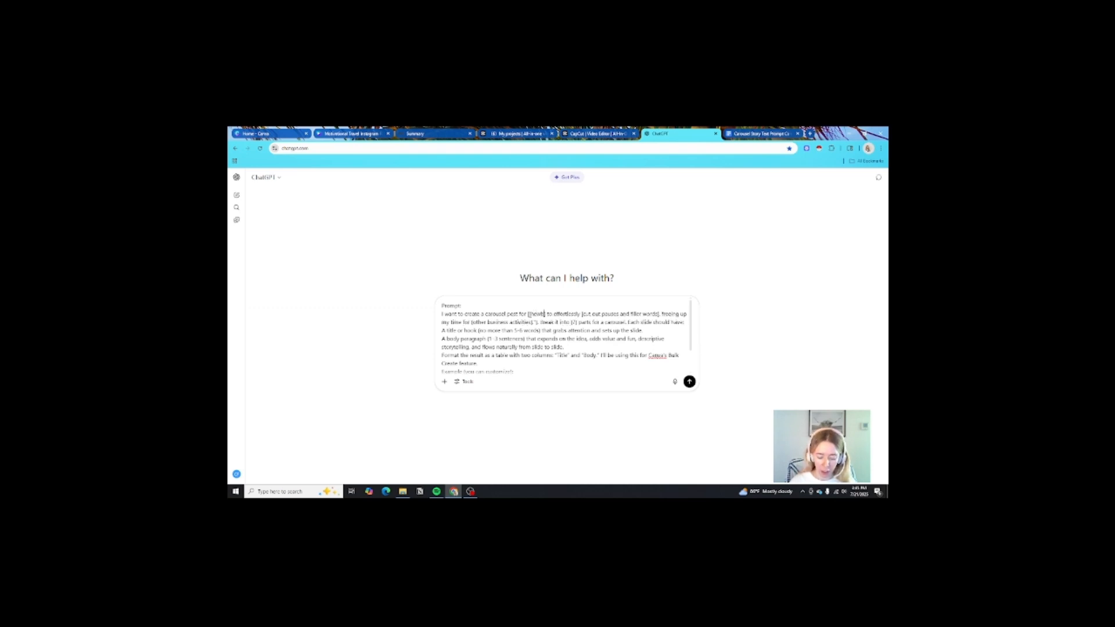
type("ie tips for ")
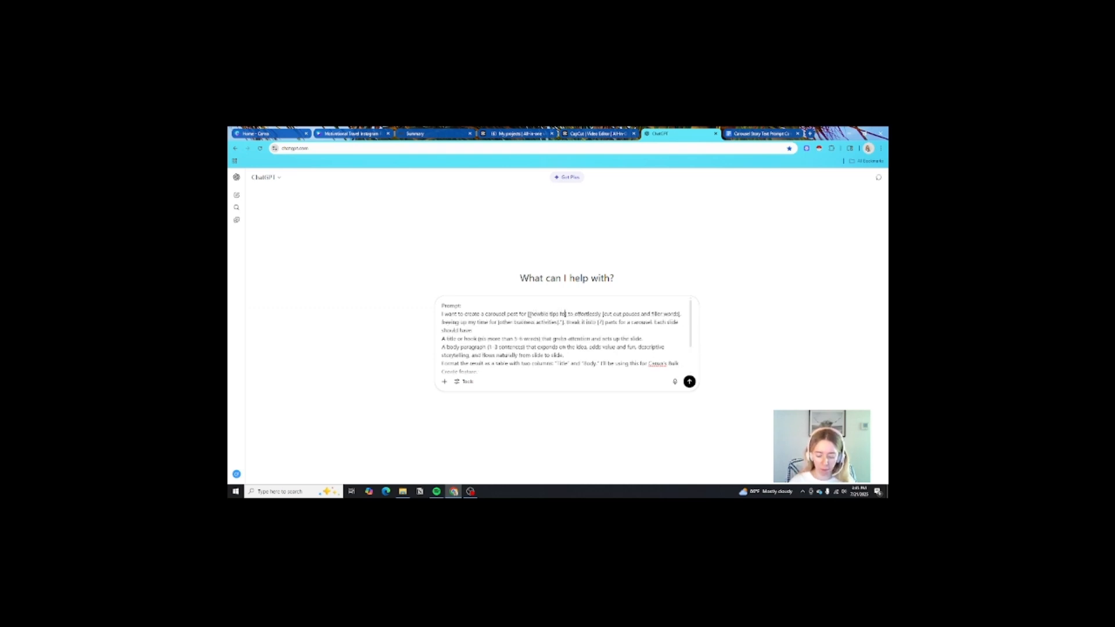
type("their first ta")
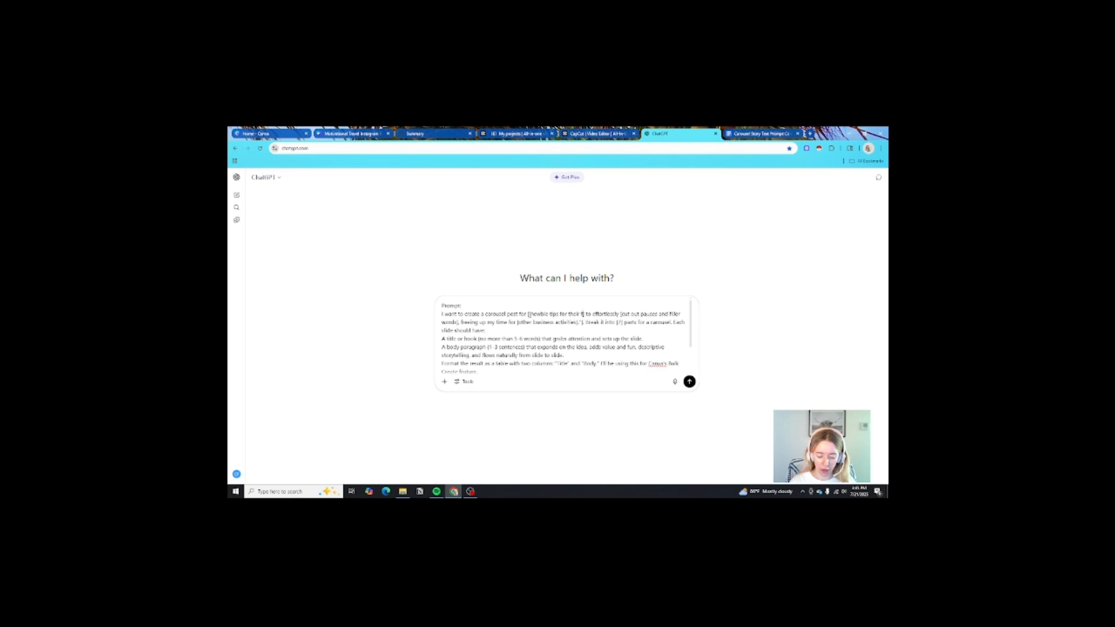
type("ttoo")
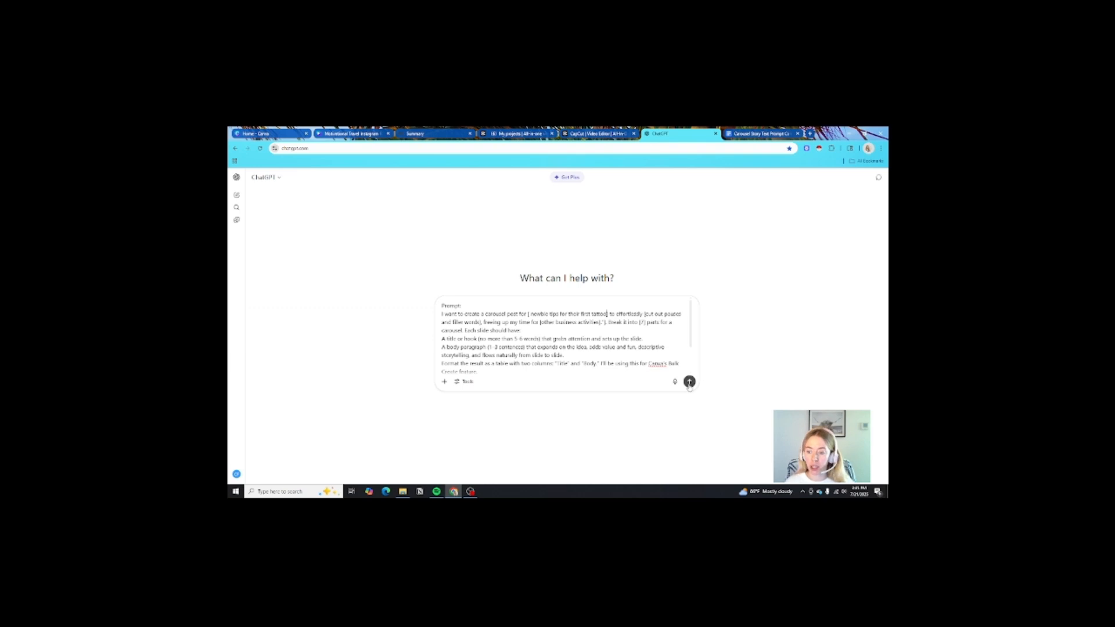
left_click(690, 381)
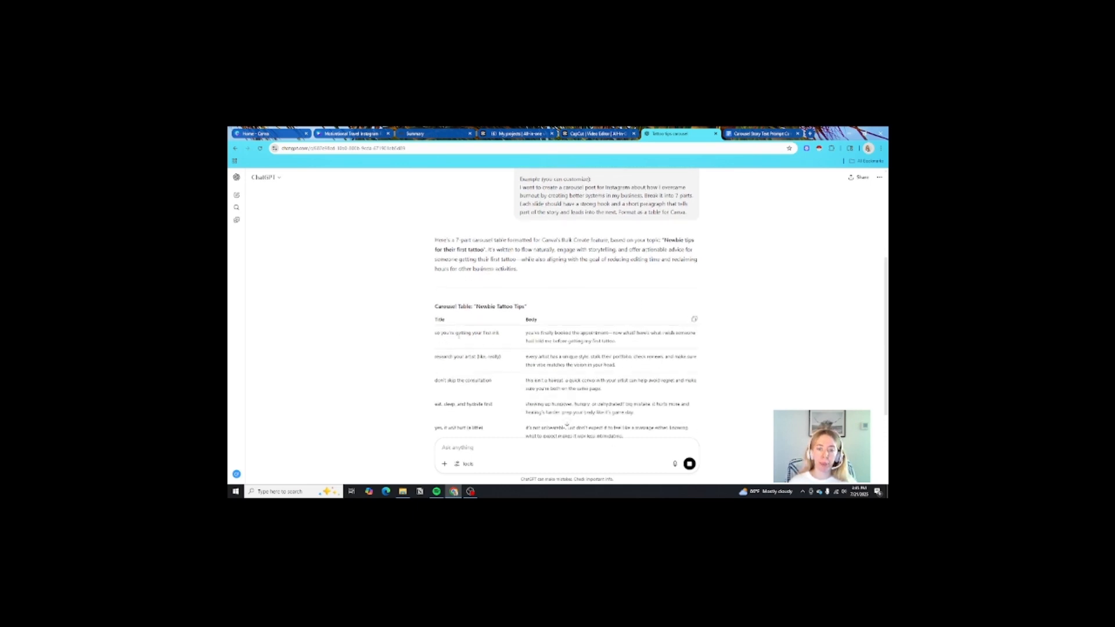
left_click_drag(433, 335, 650, 447)
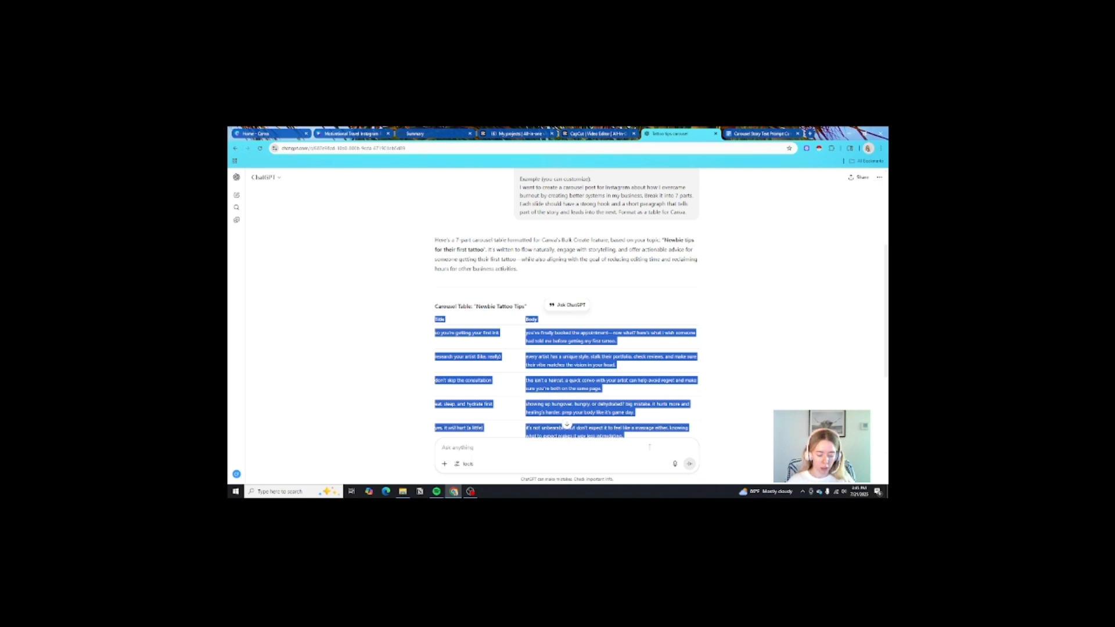
- Back in the Canva Reels design, open Bulk create and choose manual data entry
left_click(340, 133)
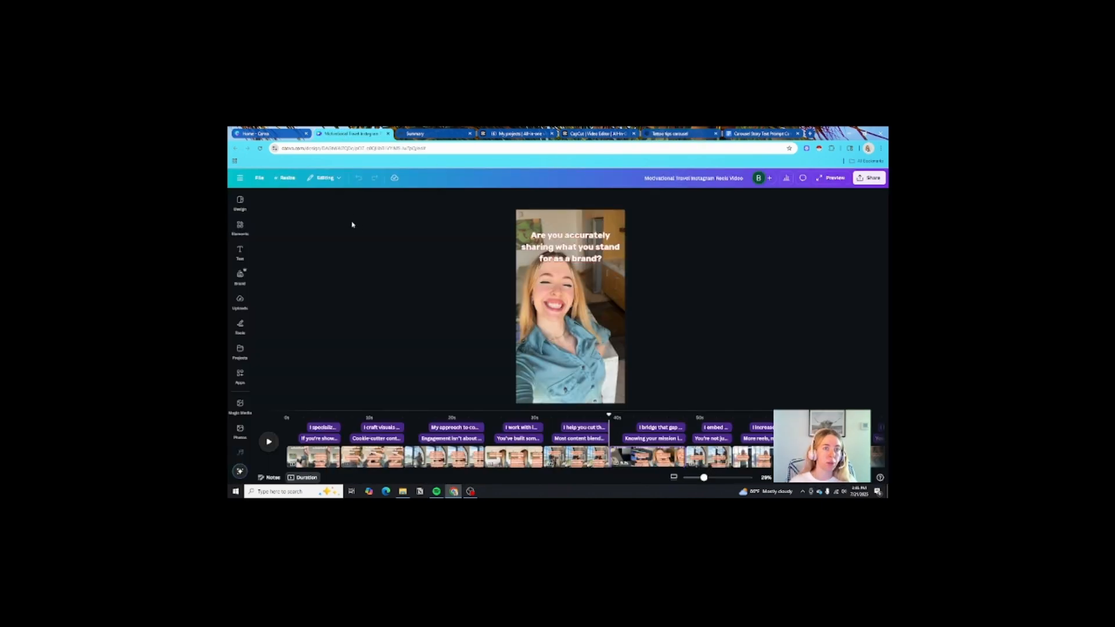
left_click(237, 405)
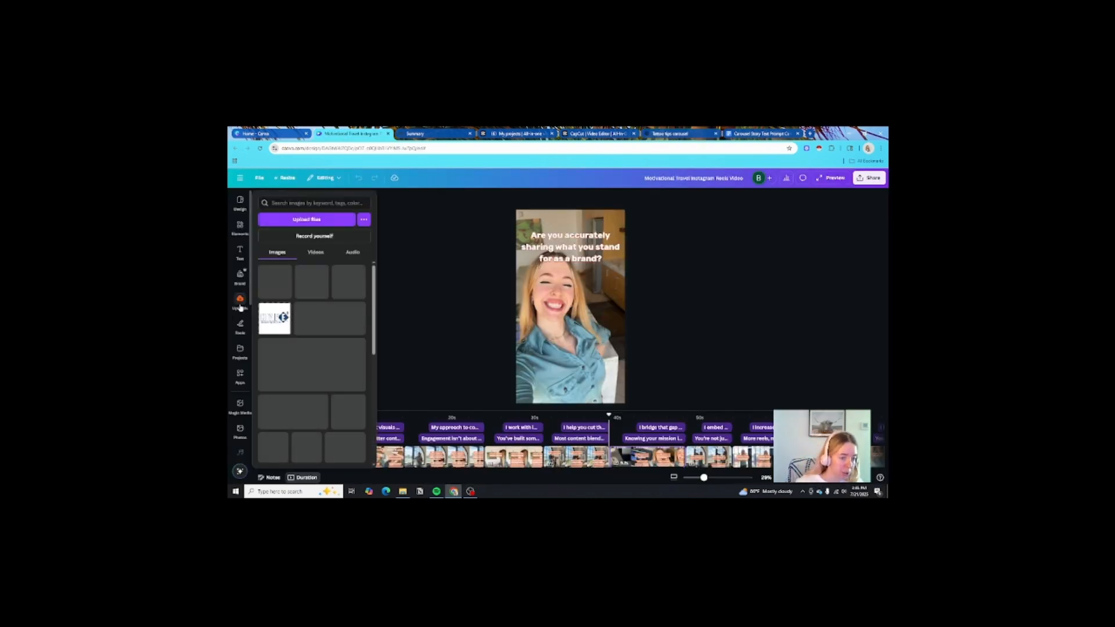
scroll(236, 404, "down", 2)
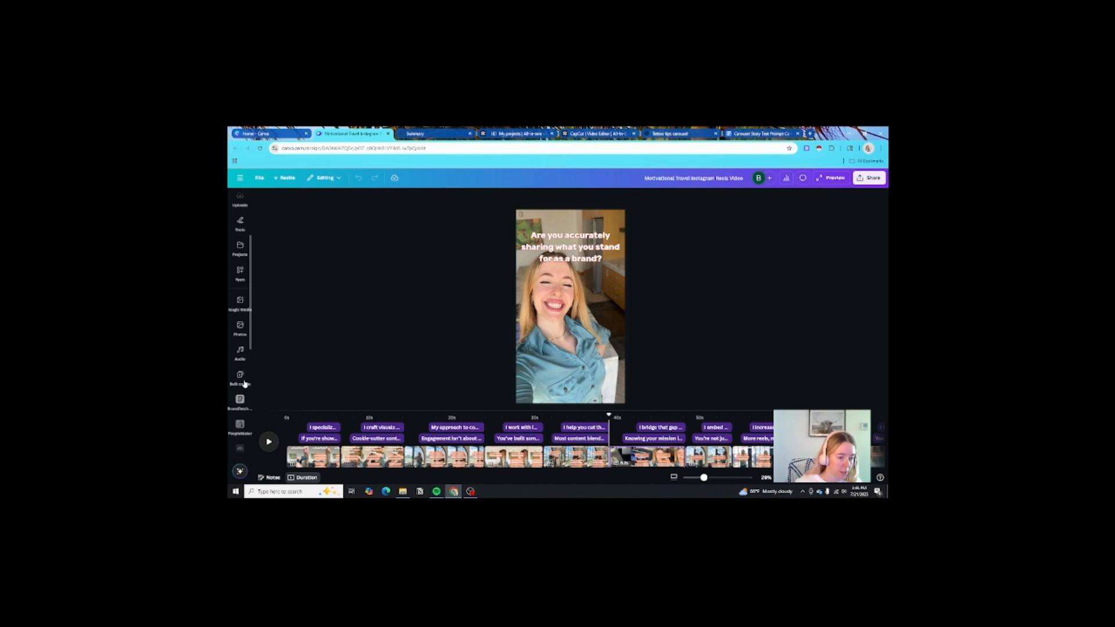
left_click(242, 382)
left_click(318, 451)
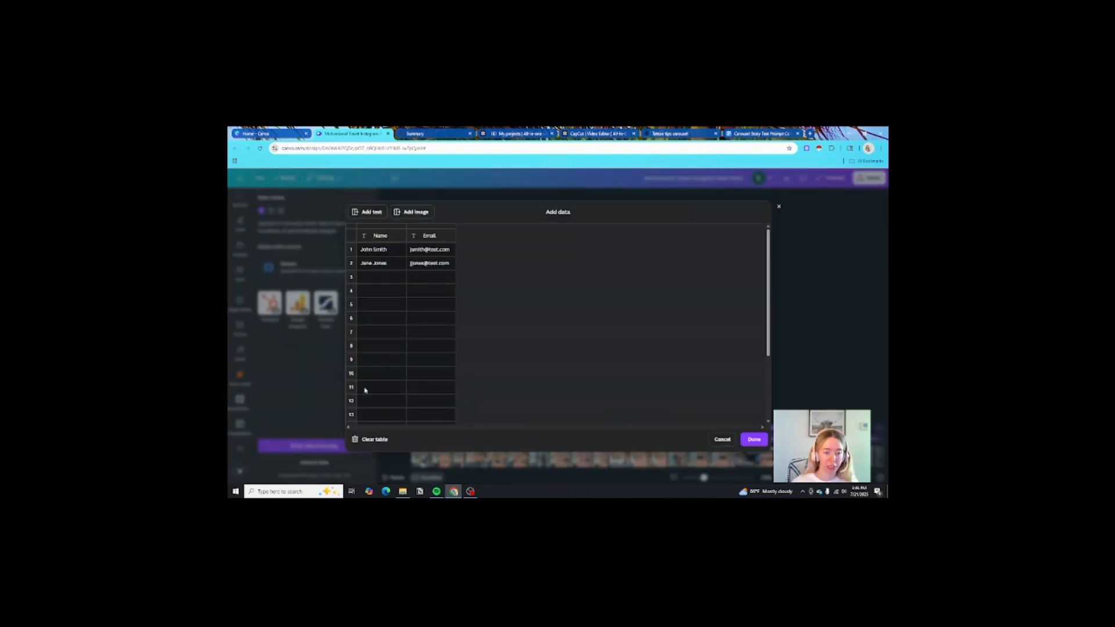
- Clear the sample data from the table, close it, and move to a later clip
left_click(373, 442)
left_click(376, 250)
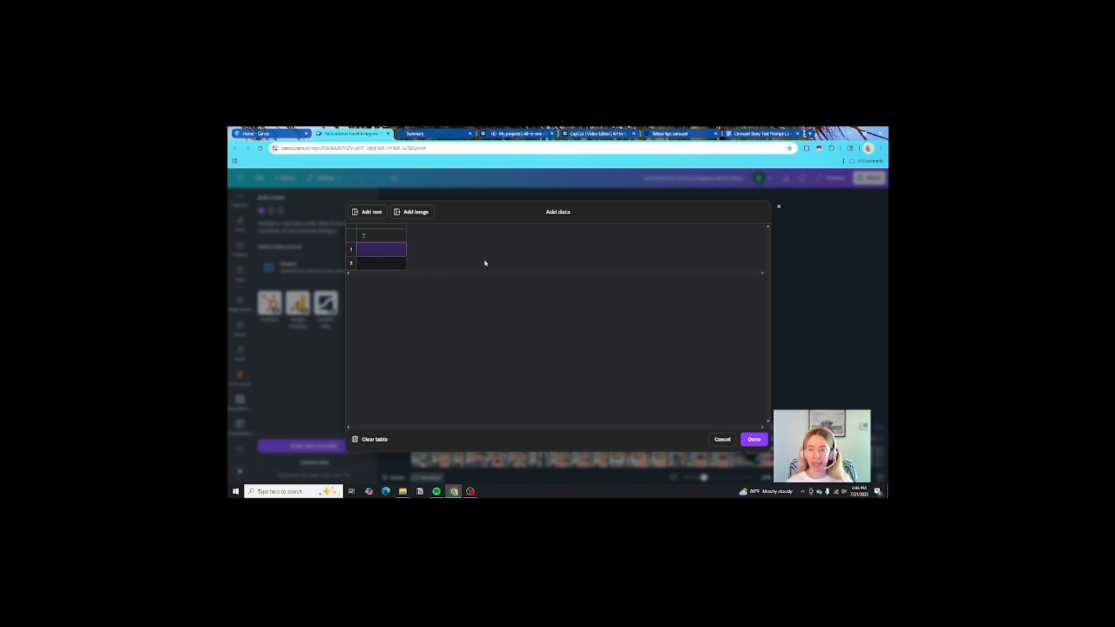
left_click(778, 207)
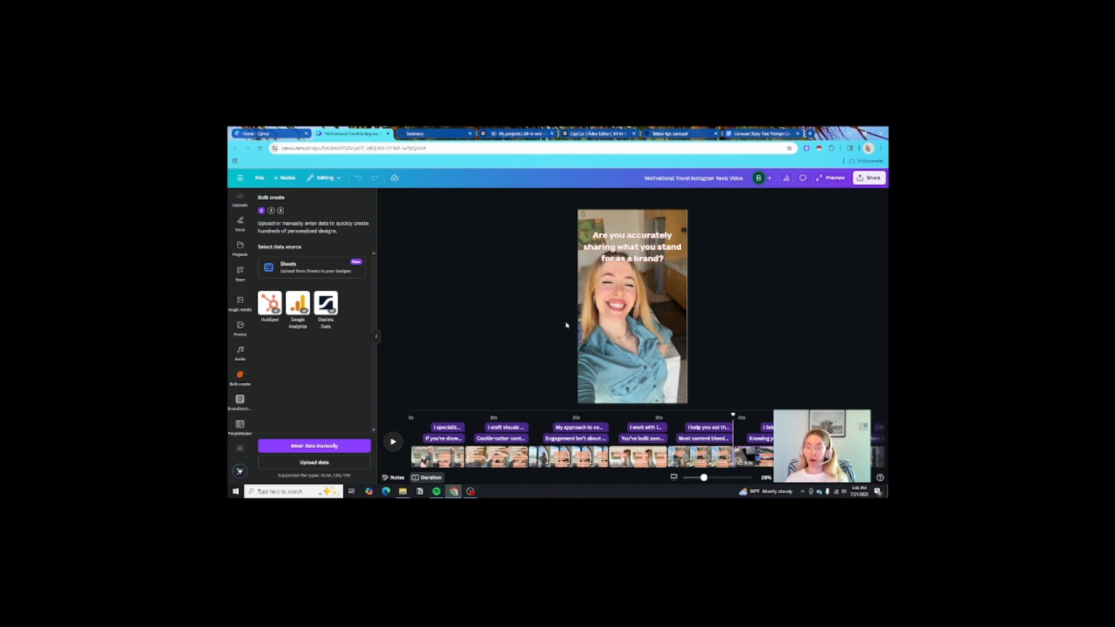
left_click(649, 458)
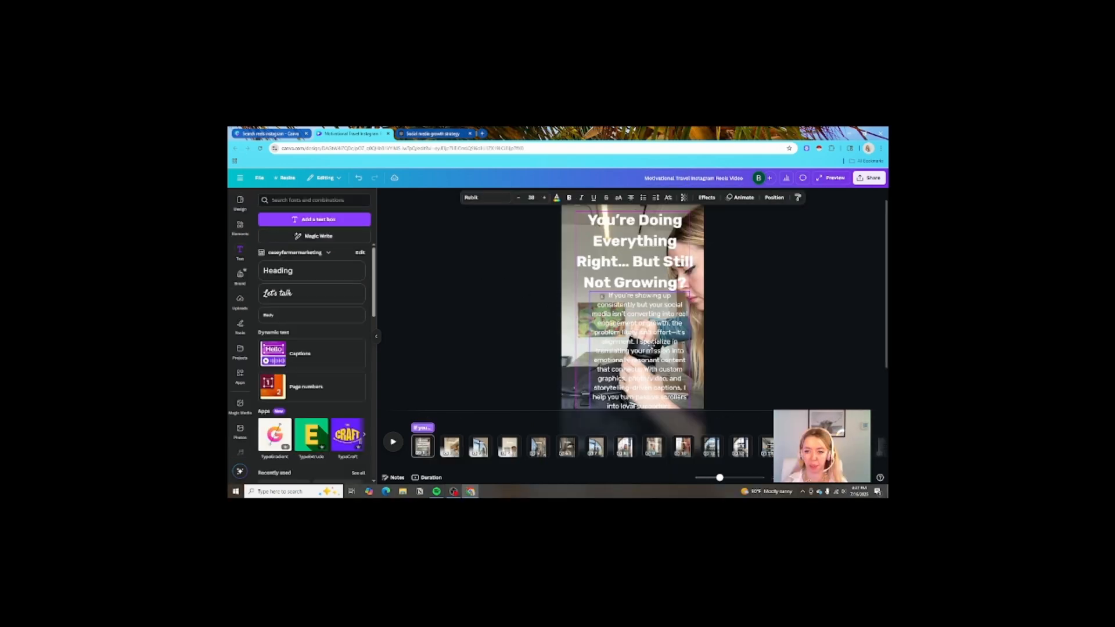
- Inspect the 'You're Doing Everything Right' and 'Struggling to Stand Out' overlays, then scroll to the next page
left_click(732, 319)
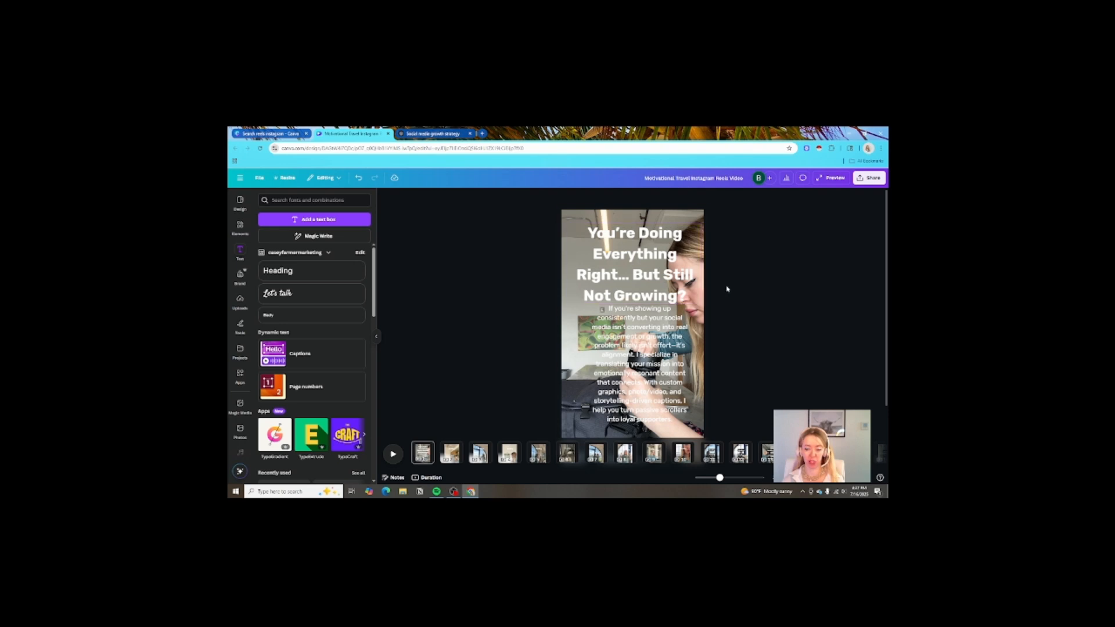
left_click(691, 284)
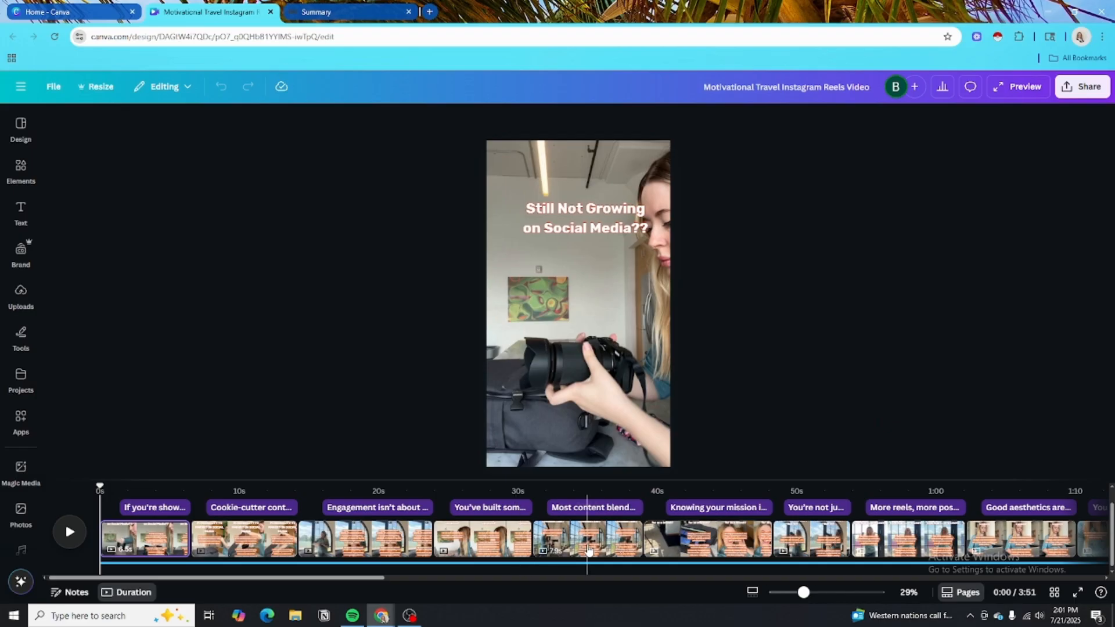
left_click(591, 540)
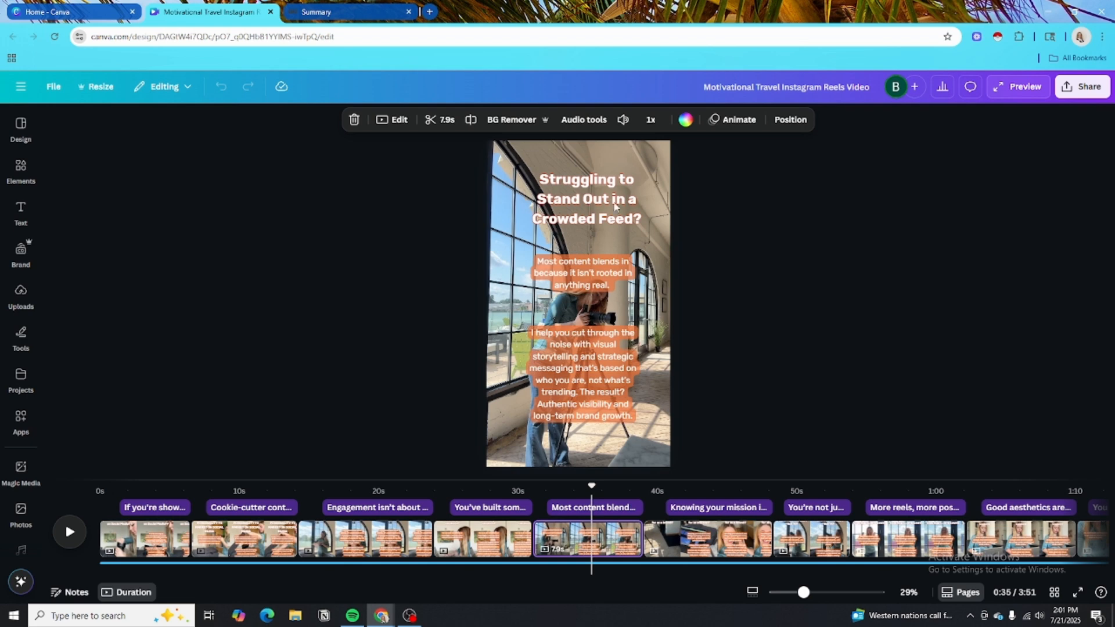
left_click(602, 199)
left_click(582, 273)
left_click(583, 371)
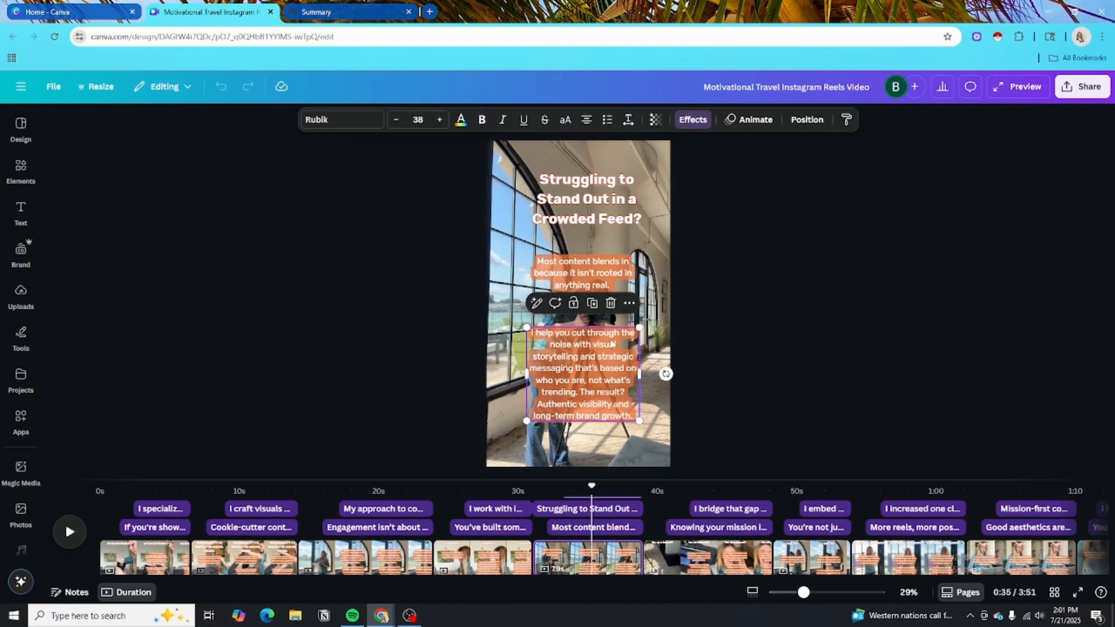
left_click(598, 276)
left_click(581, 198)
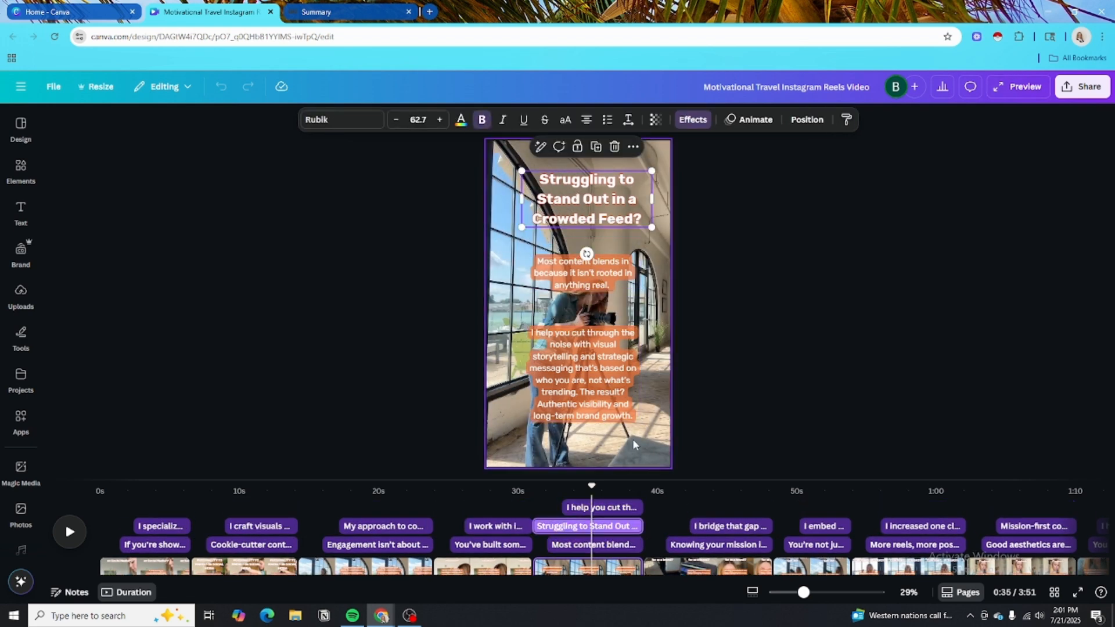
scroll(598, 457, "down", 1)
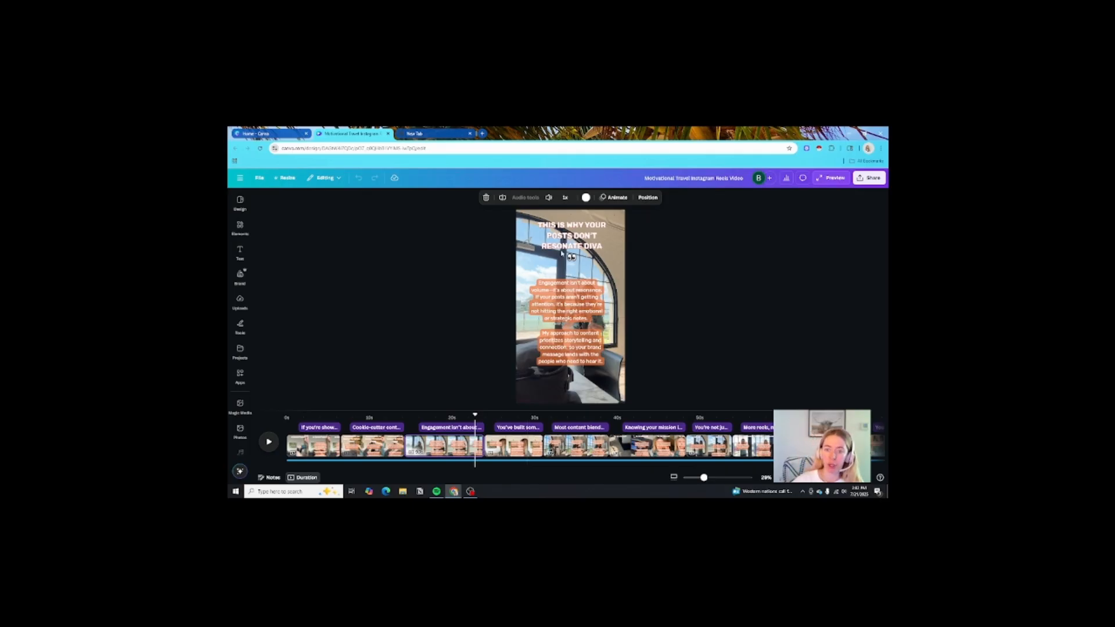
- Select and deselect the 'Engagement isn't about' caption on the DIVA clip
left_click(651, 266)
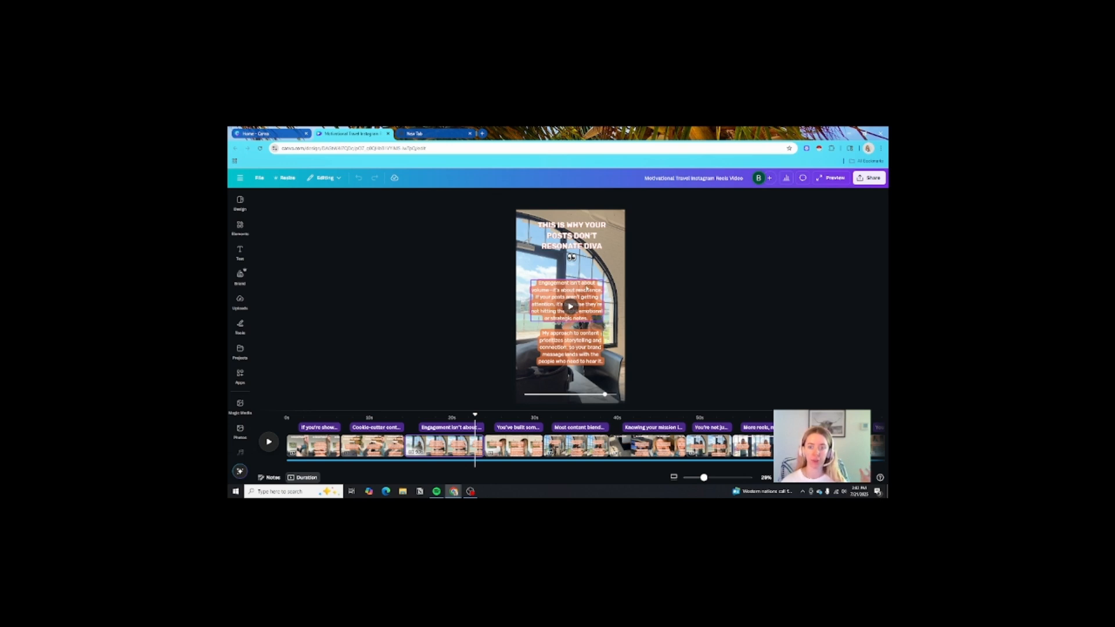
left_click(553, 297)
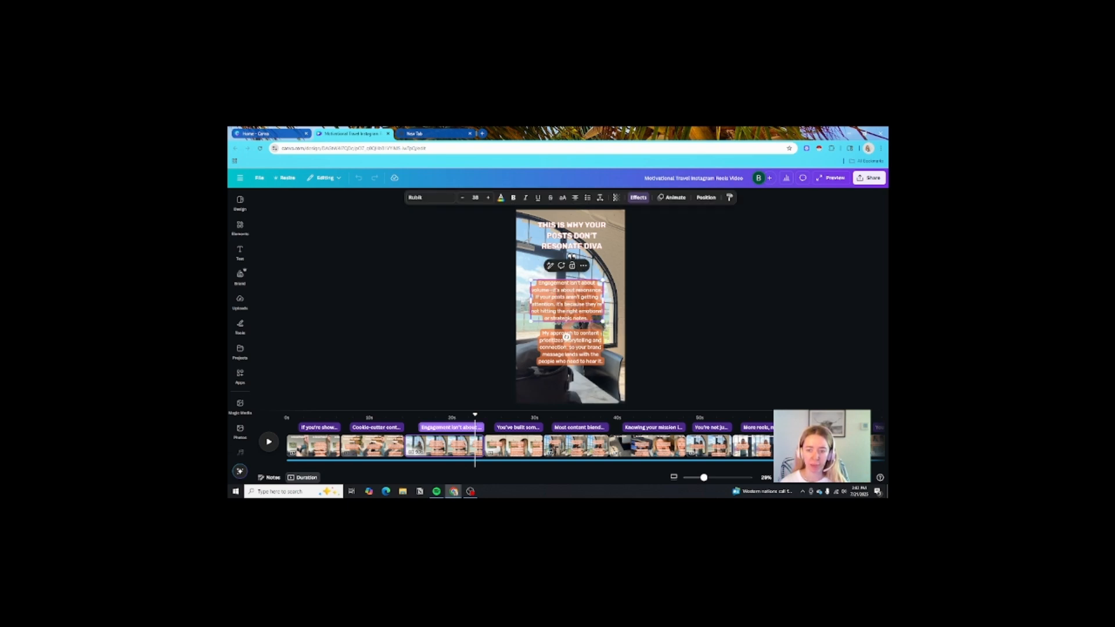
left_click(683, 339)
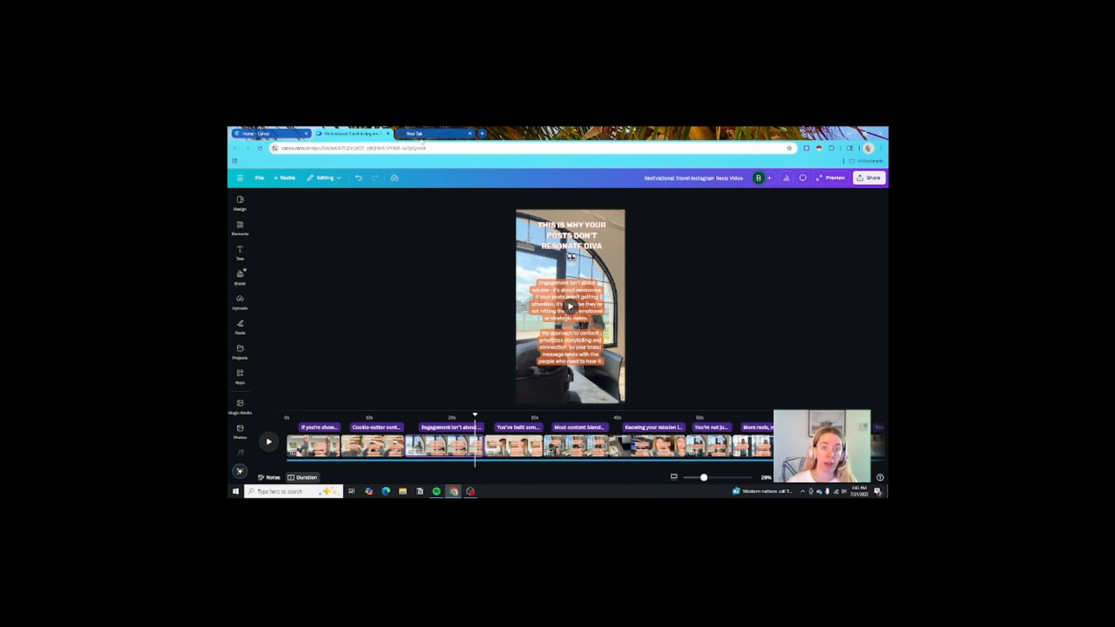
- Check the Share download settings: MP4 Video for pages 1–32, then close the panel
left_click(869, 178)
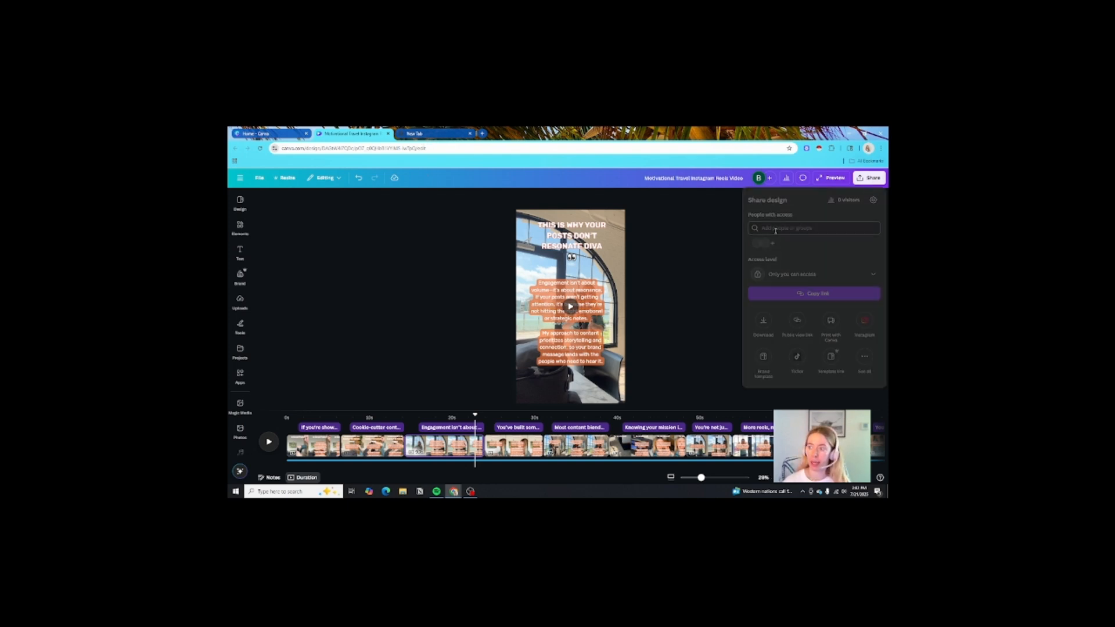
left_click(764, 320)
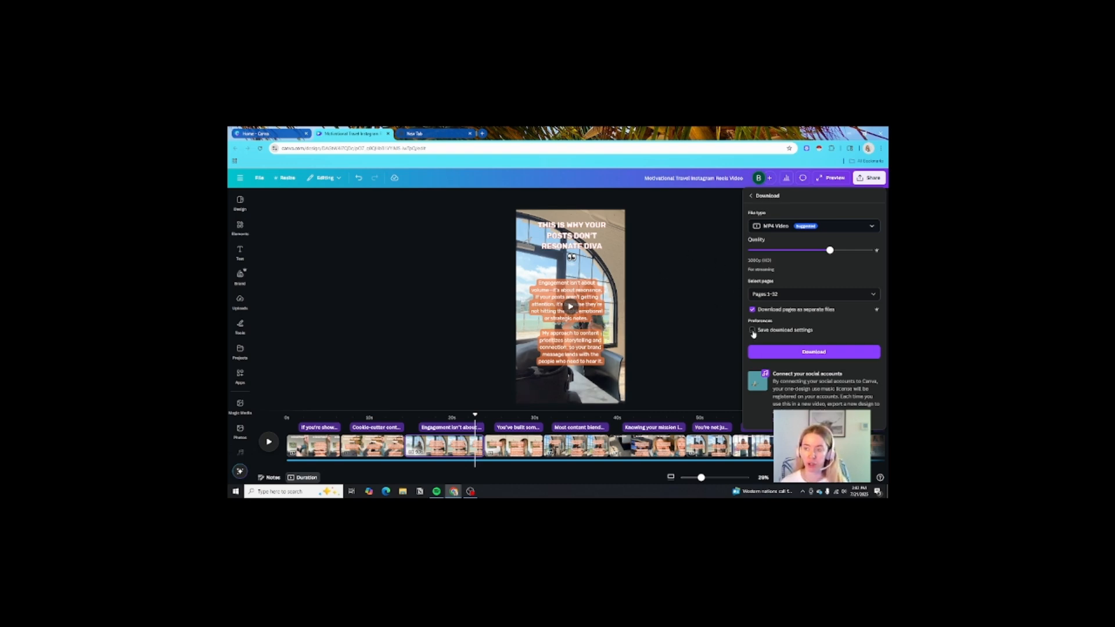
left_click(705, 265)
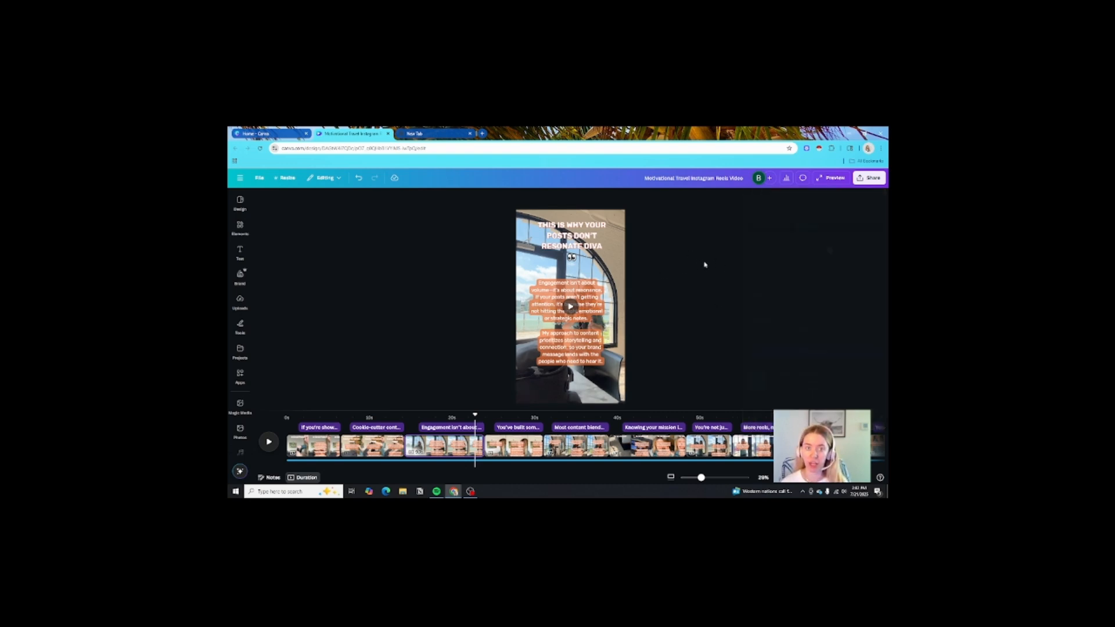
- Load Metricool in the empty new tab via the All Bookmarks list
left_click(449, 137)
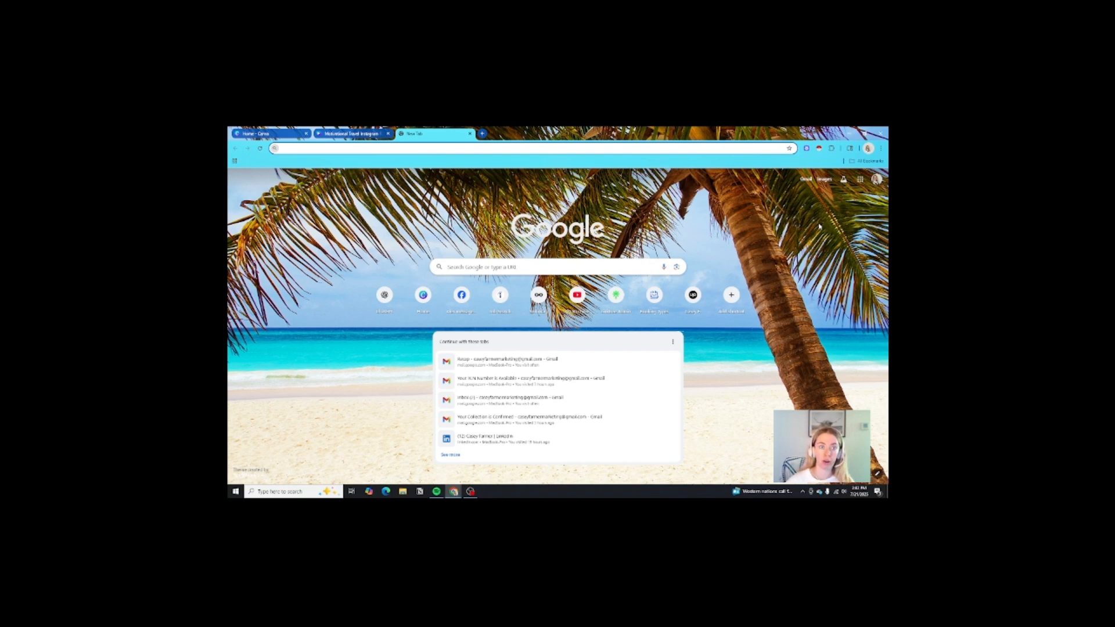
left_click(871, 162)
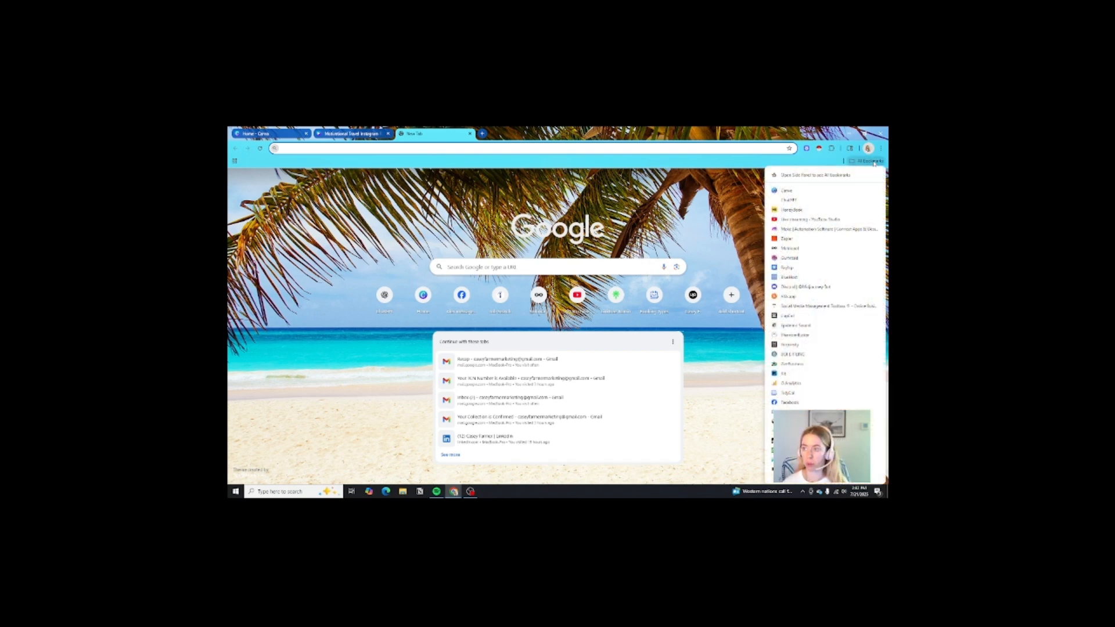
left_click(791, 249)
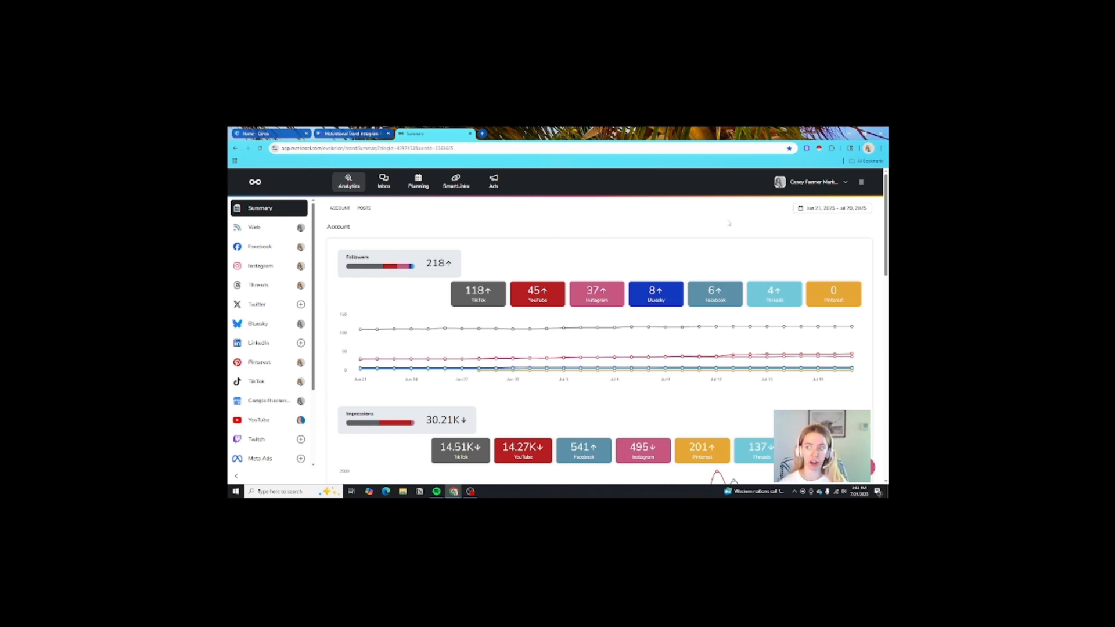
- View per-network follower counts: TikTok 118, YouTube 45, Instagram 37
mouse_move(416, 279)
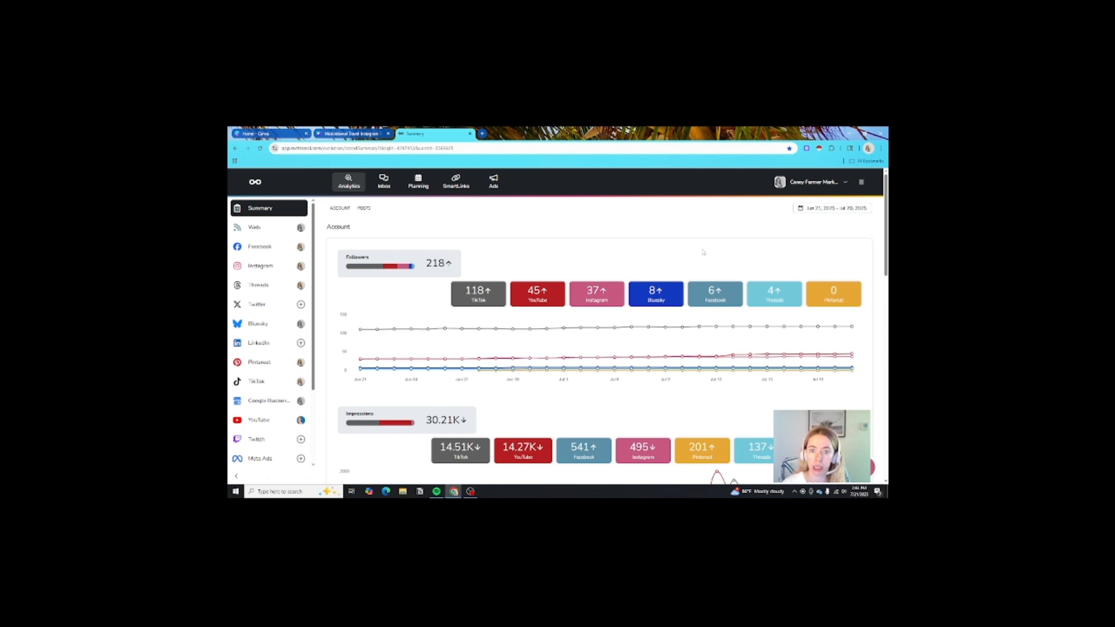
- Create a new post in the Planning calendar's Monday, Jul 21, 2:30 PM slot
left_click(418, 181)
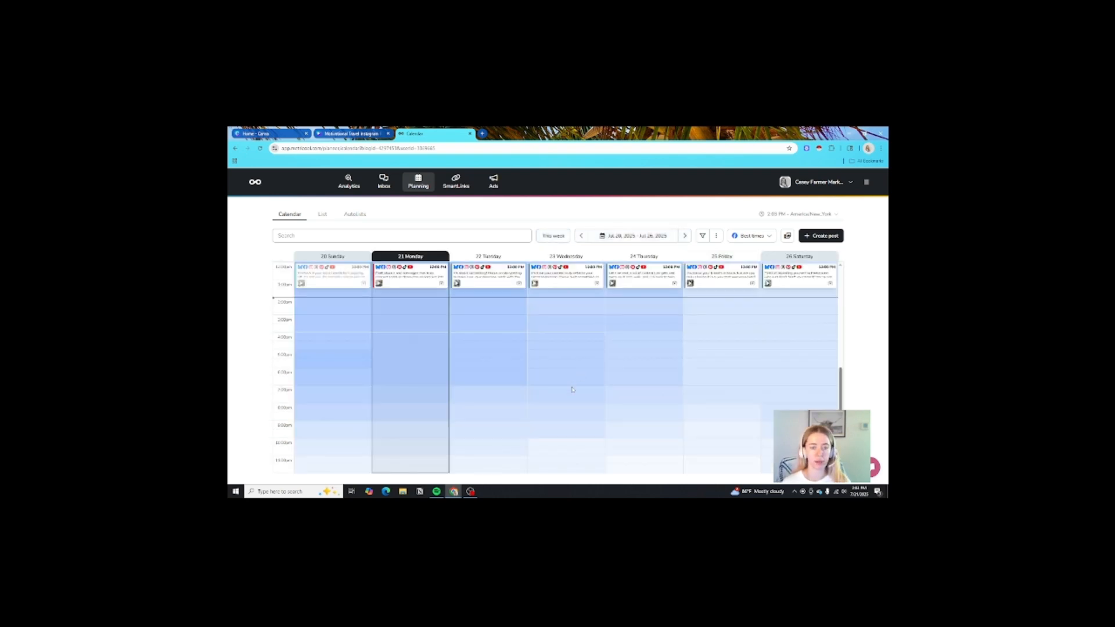
scroll(624, 387, "up", 3)
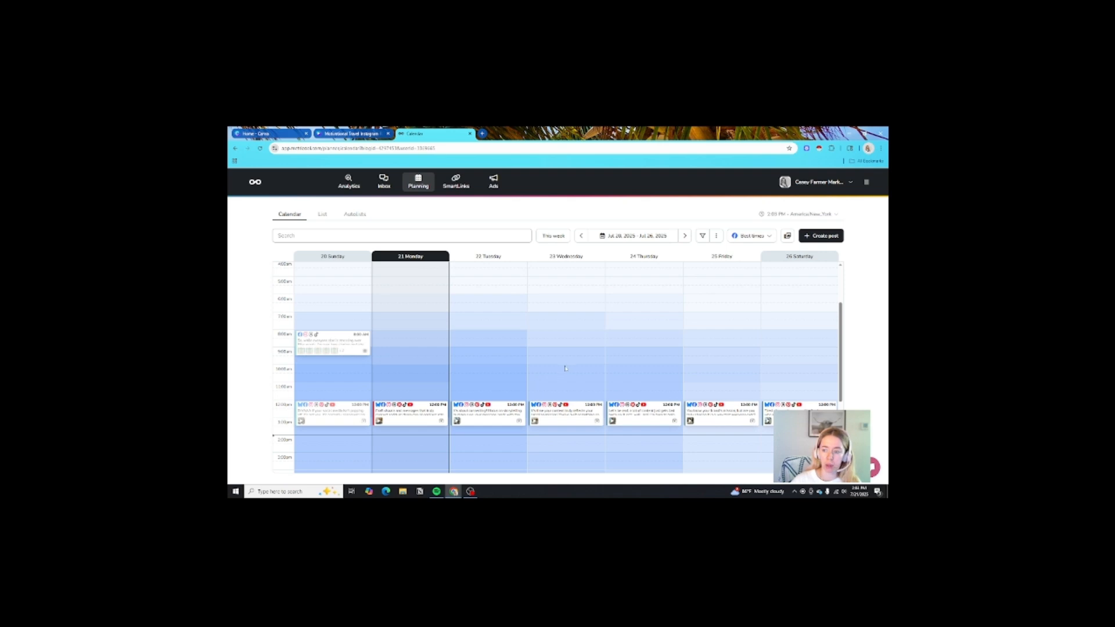
scroll(624, 387, "down", 1)
scroll(618, 392, "down", 2)
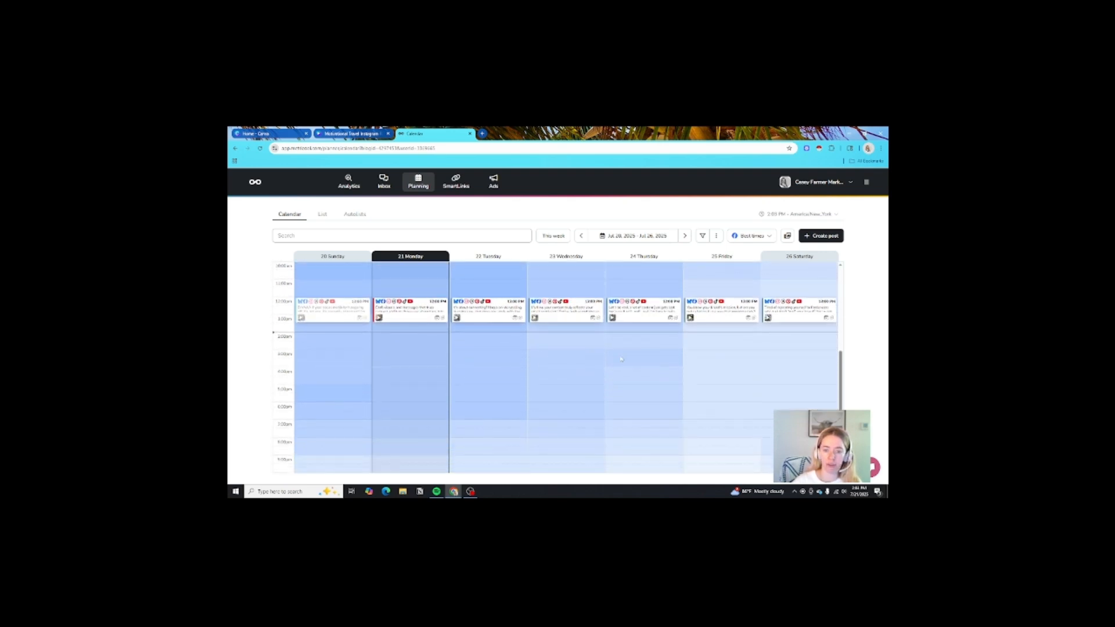
left_click(408, 347)
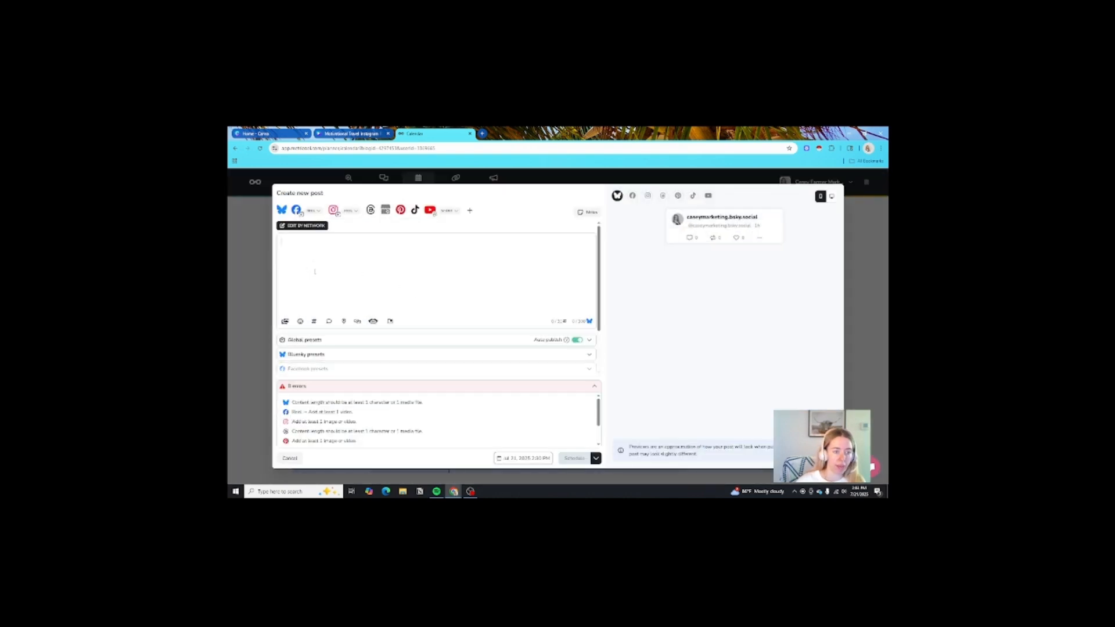
left_click(284, 321)
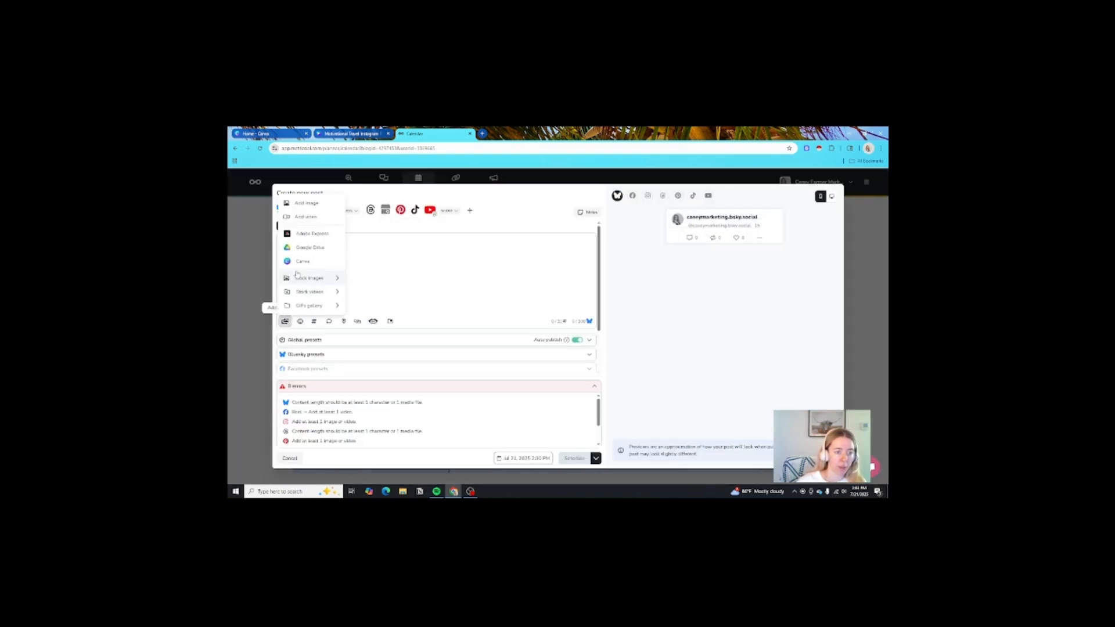
left_click(309, 222)
left_click(535, 325)
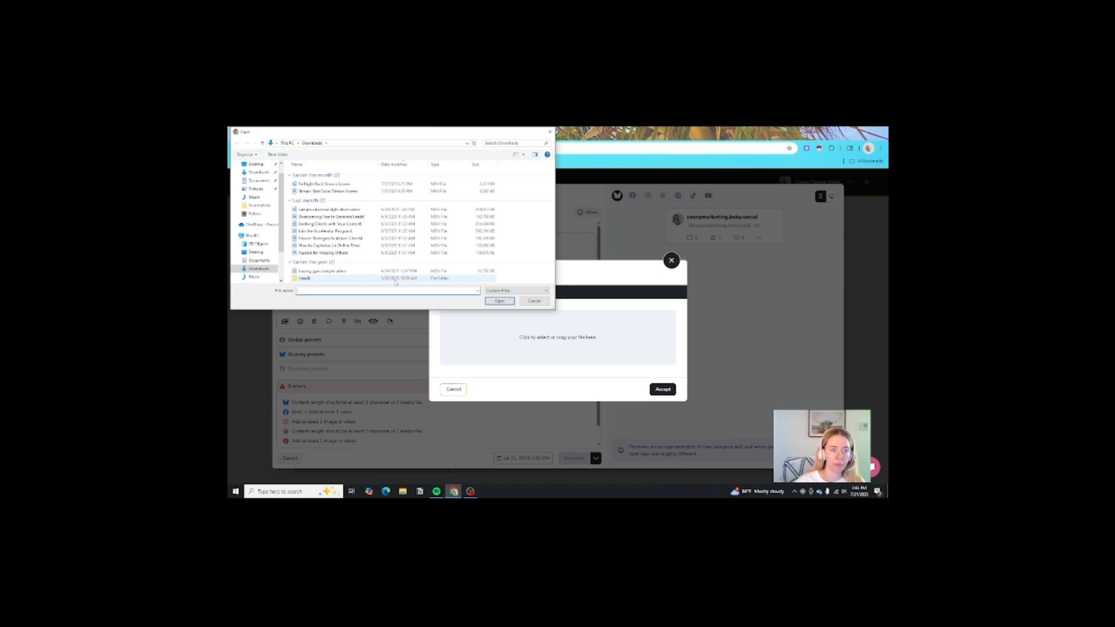
left_click(550, 132)
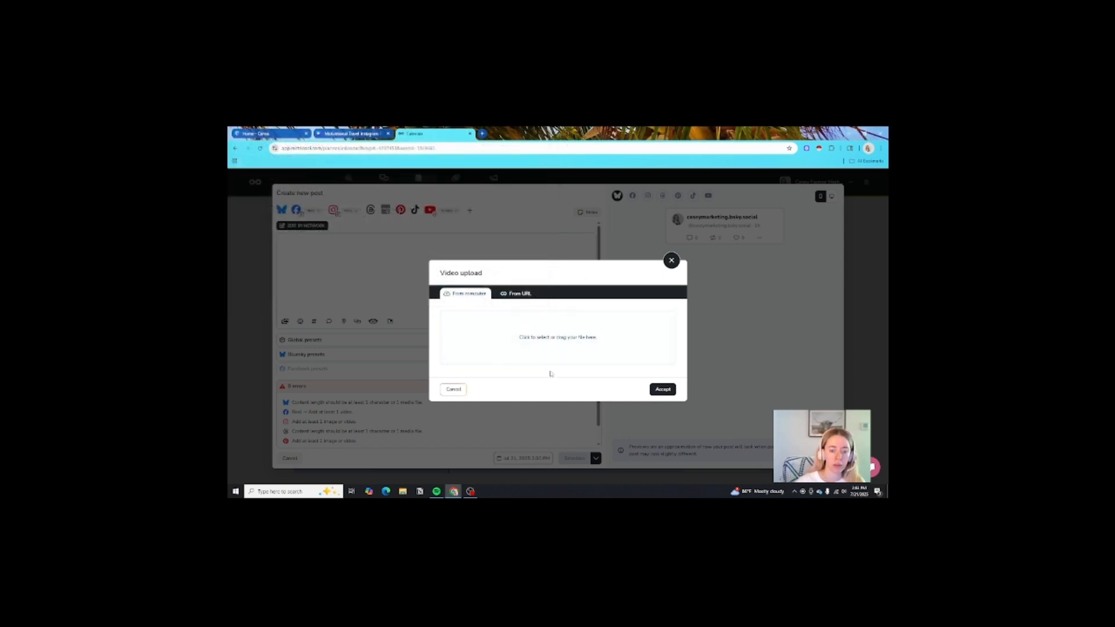
left_click(402, 491)
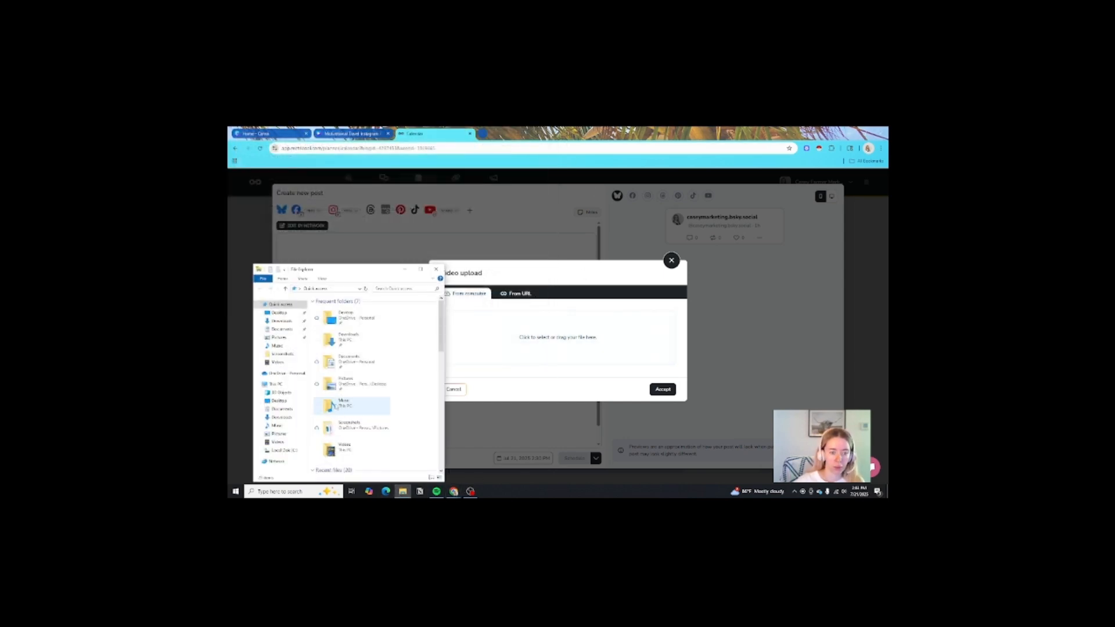
left_click(285, 322)
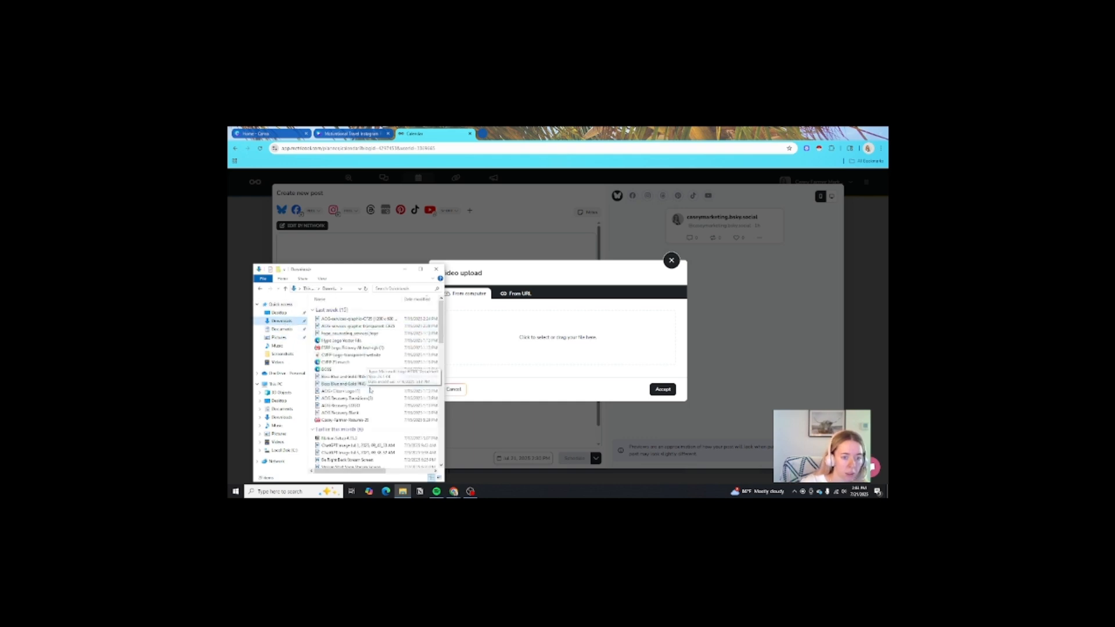
left_click(278, 362)
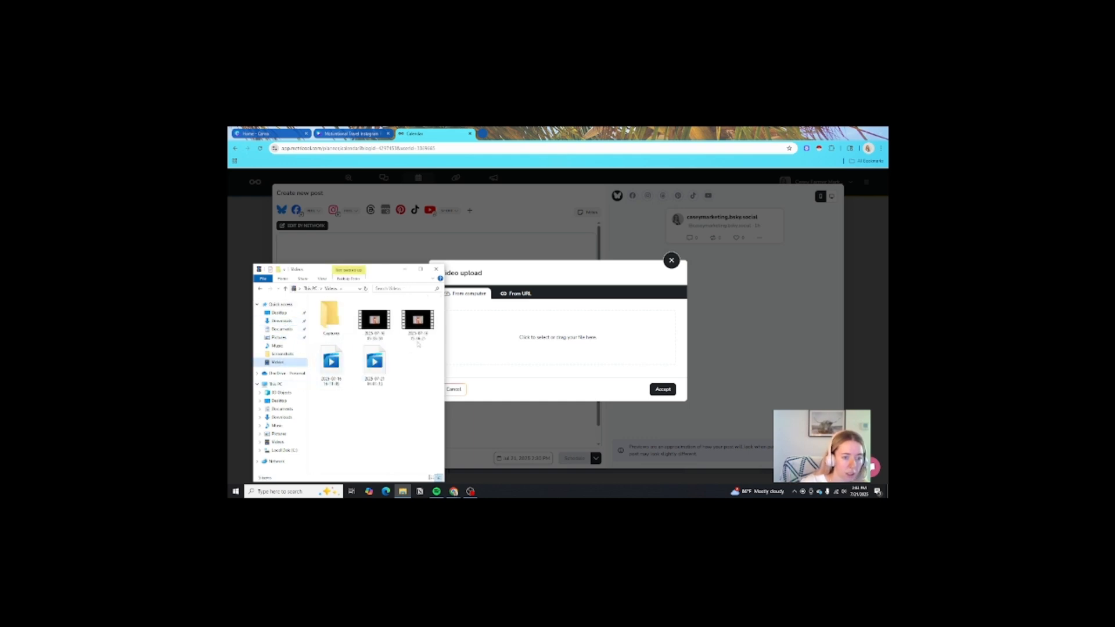
double_click(330, 319)
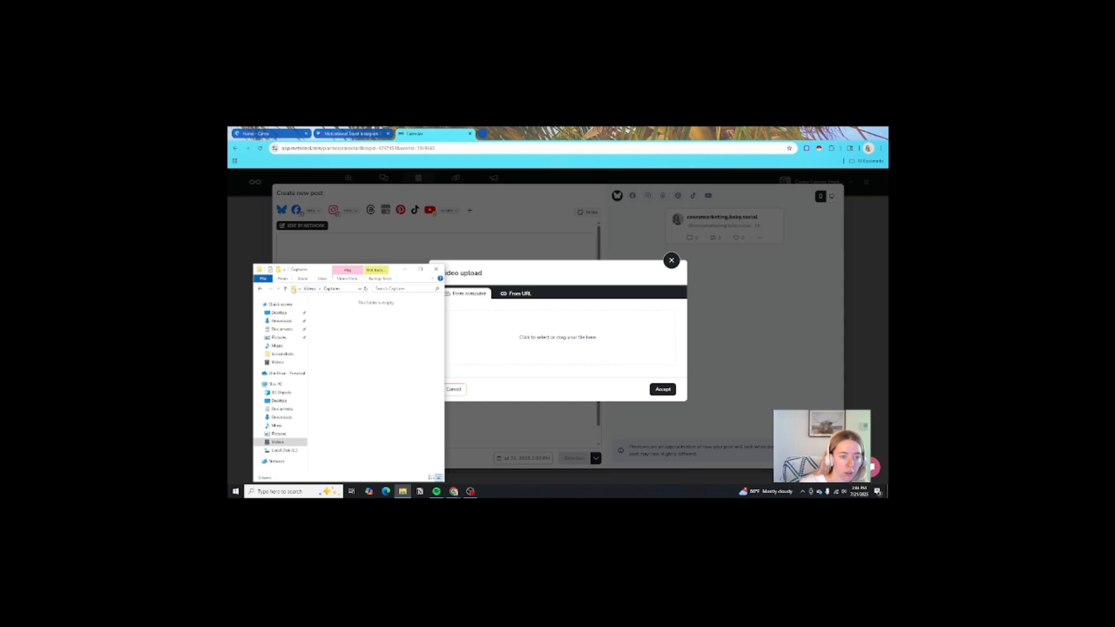
left_click(261, 290)
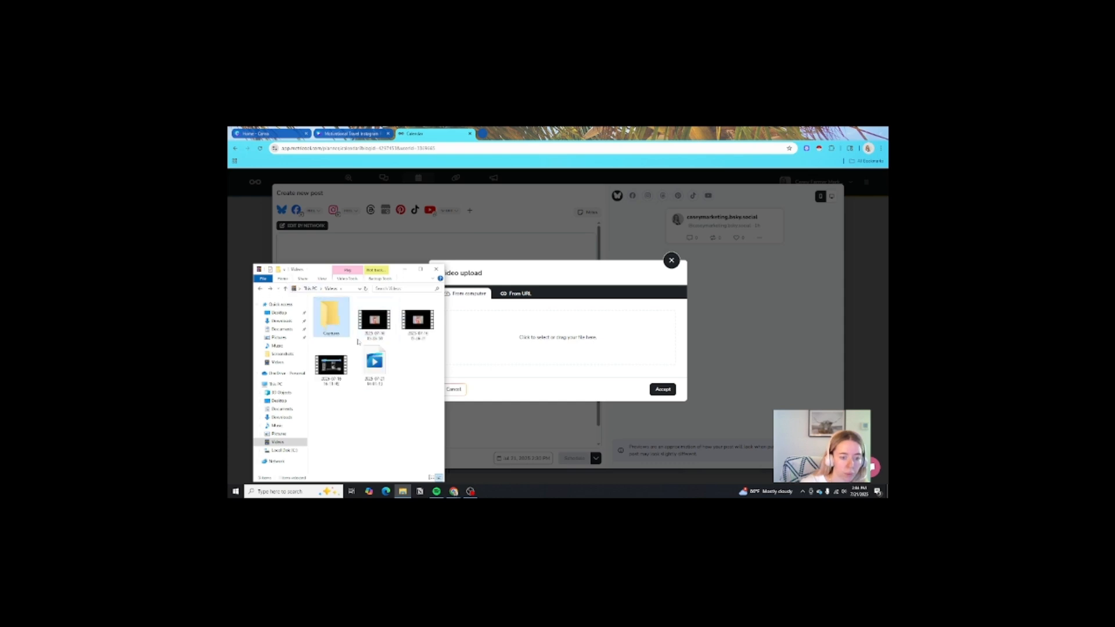
left_click(281, 417)
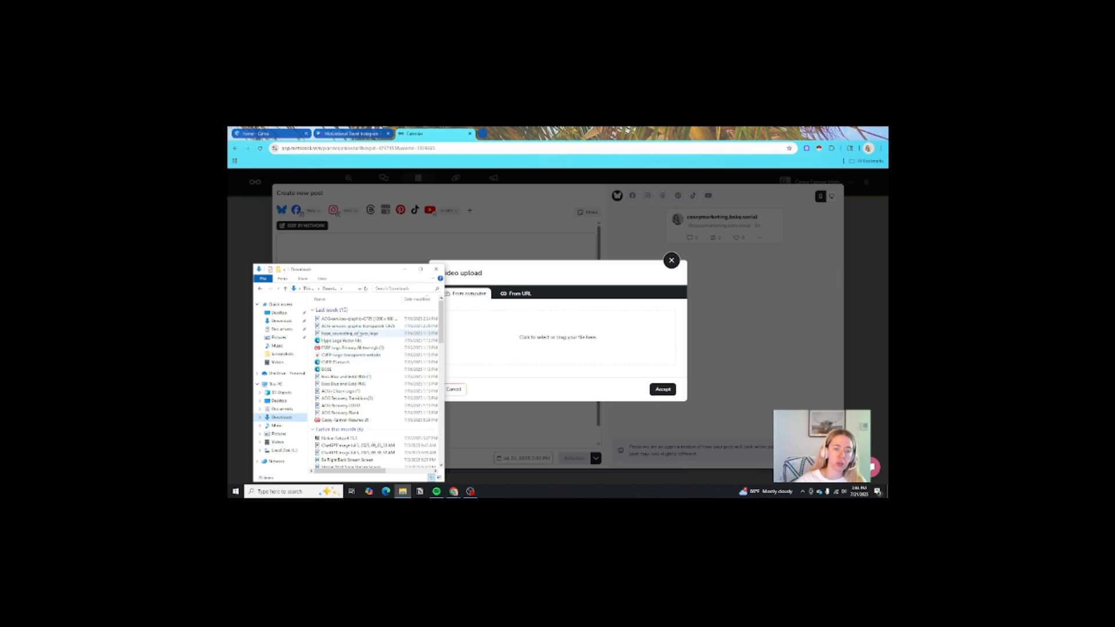
left_click(437, 269)
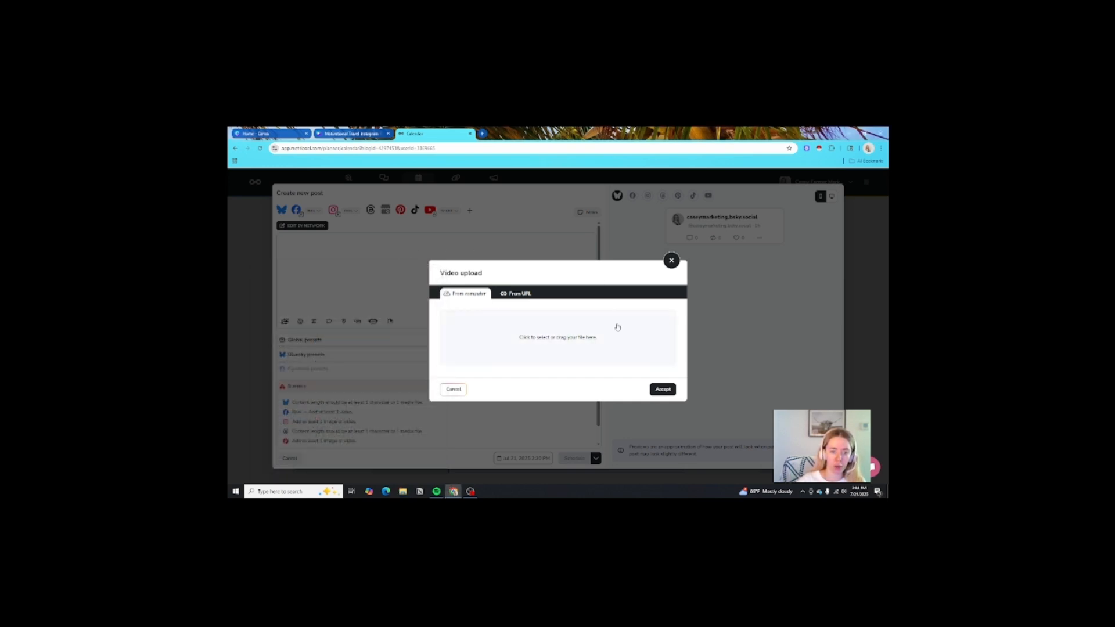
- Close the video upload window, add placeholder text 'kdsjfkdjfjsk', and toggle Facebook off and back on
left_click(671, 262)
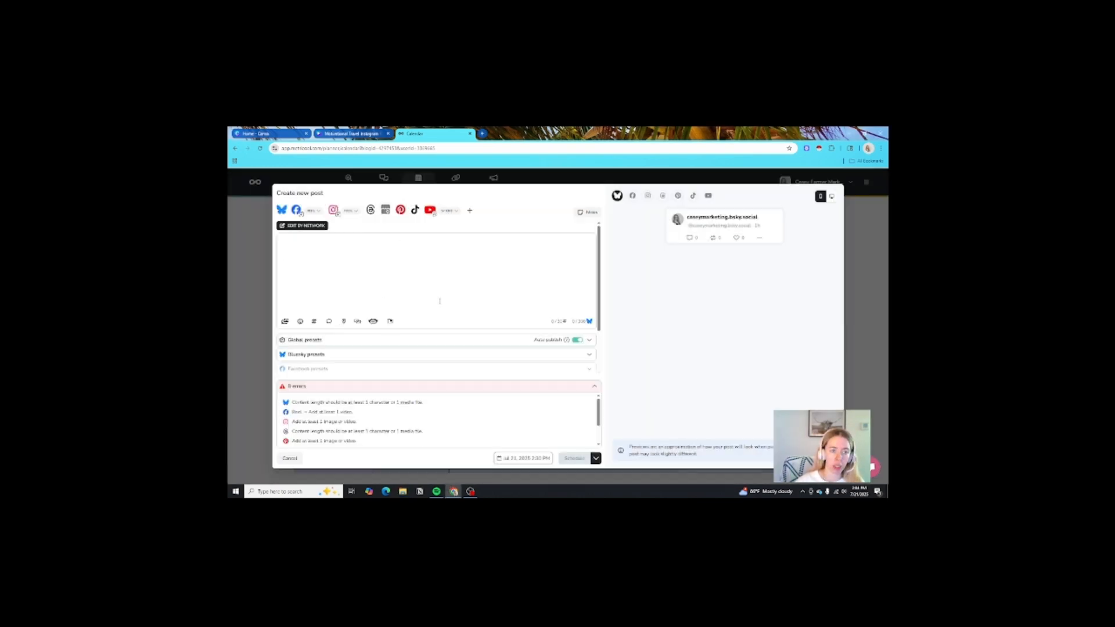
type("kdsjfkdjfjsk")
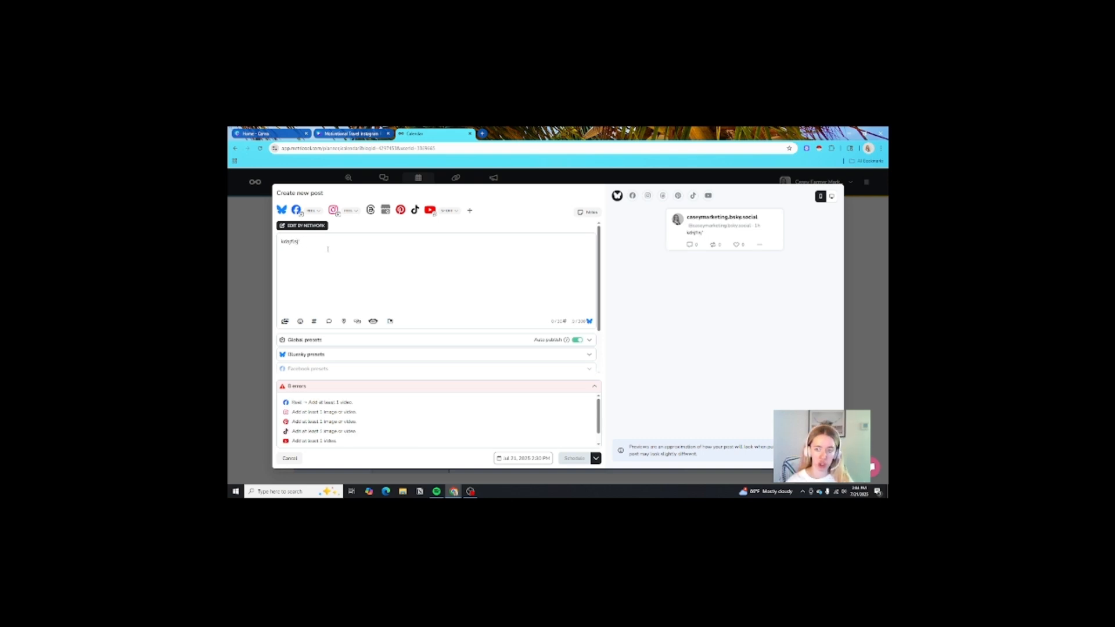
scroll(436, 368, "down", 1)
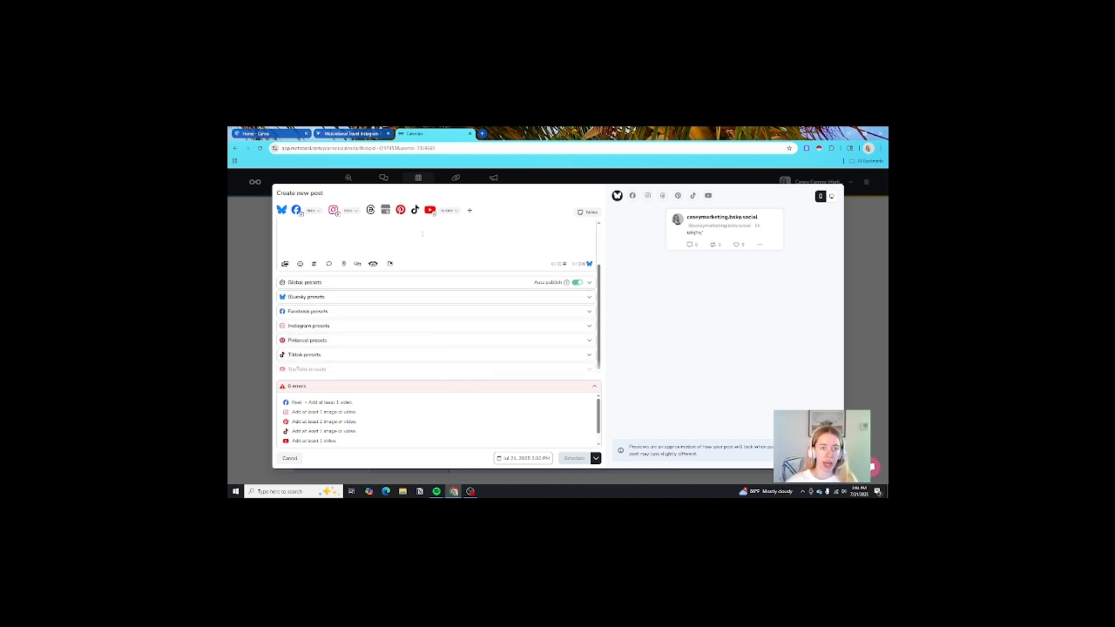
left_click(296, 210)
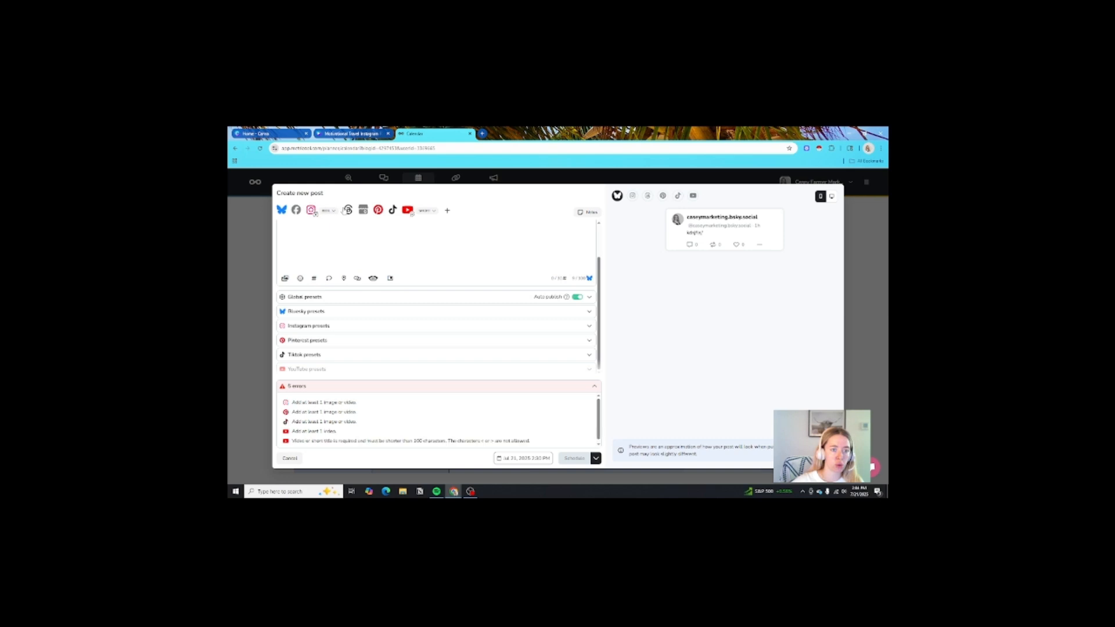
left_click(297, 209)
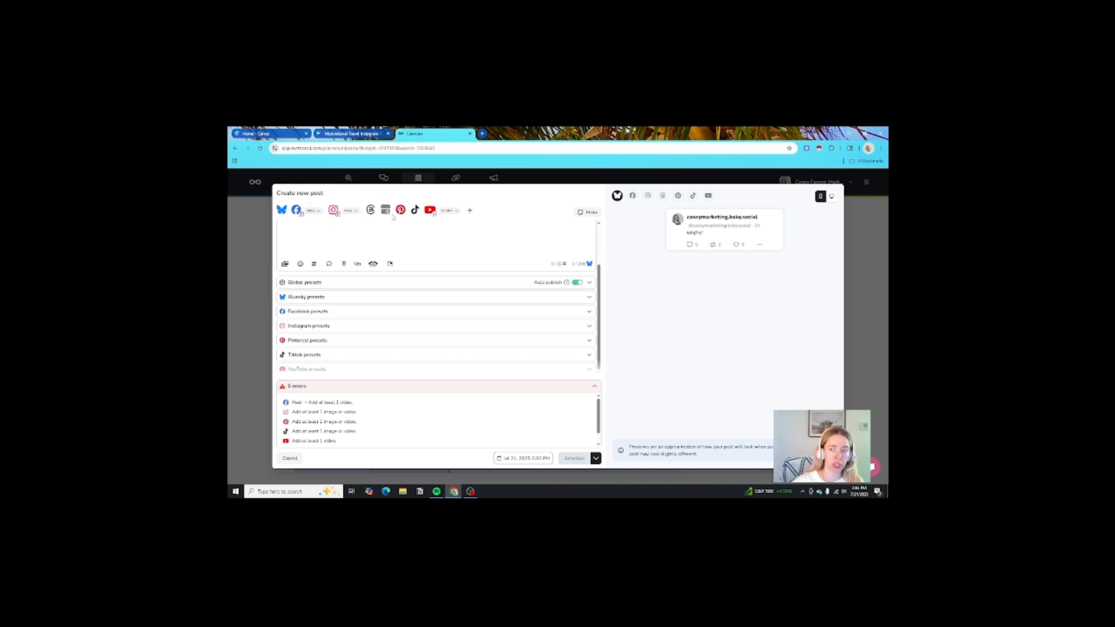
- Preview the post on Facebook Reels, Instagram, Threads, Pinterest, TikTok and YouTube Shorts in turn
left_click(633, 196)
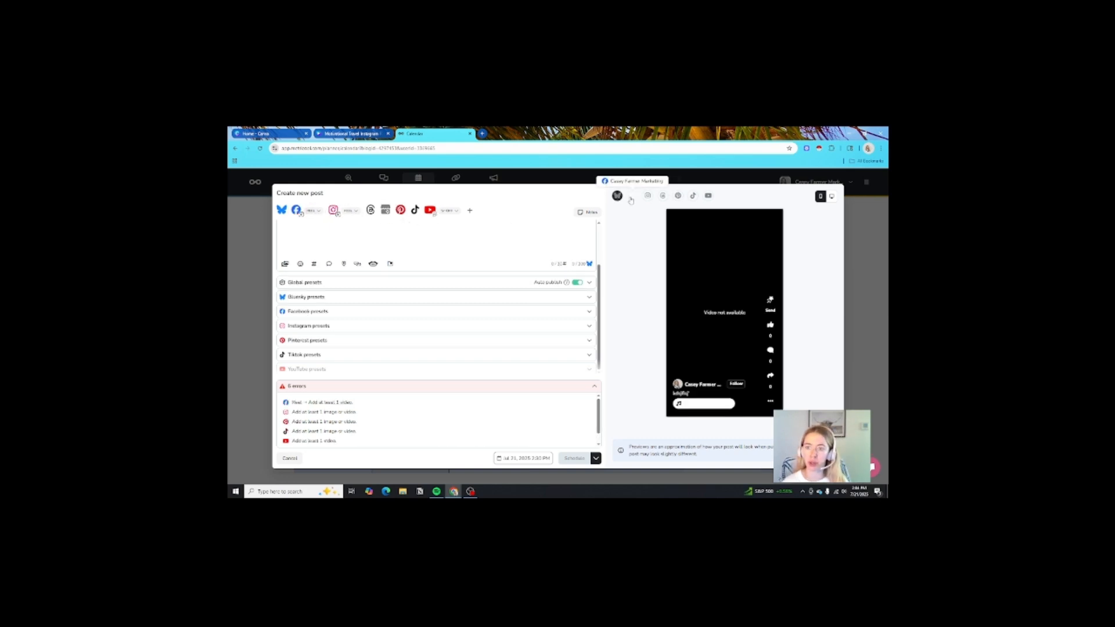
left_click(648, 196)
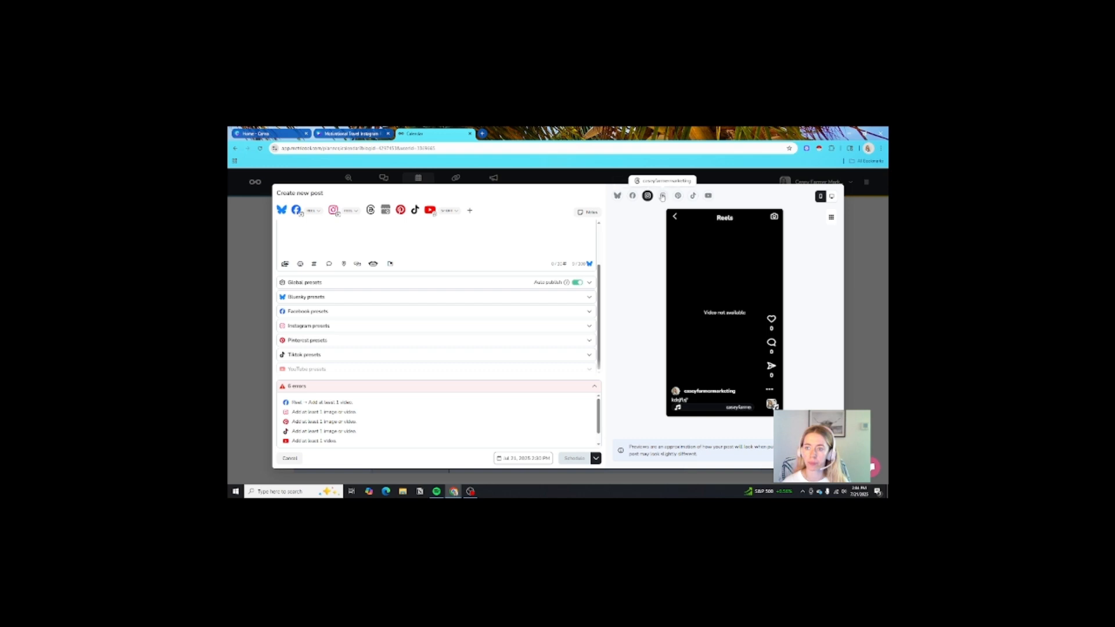
left_click(663, 196)
left_click(678, 196)
left_click(693, 196)
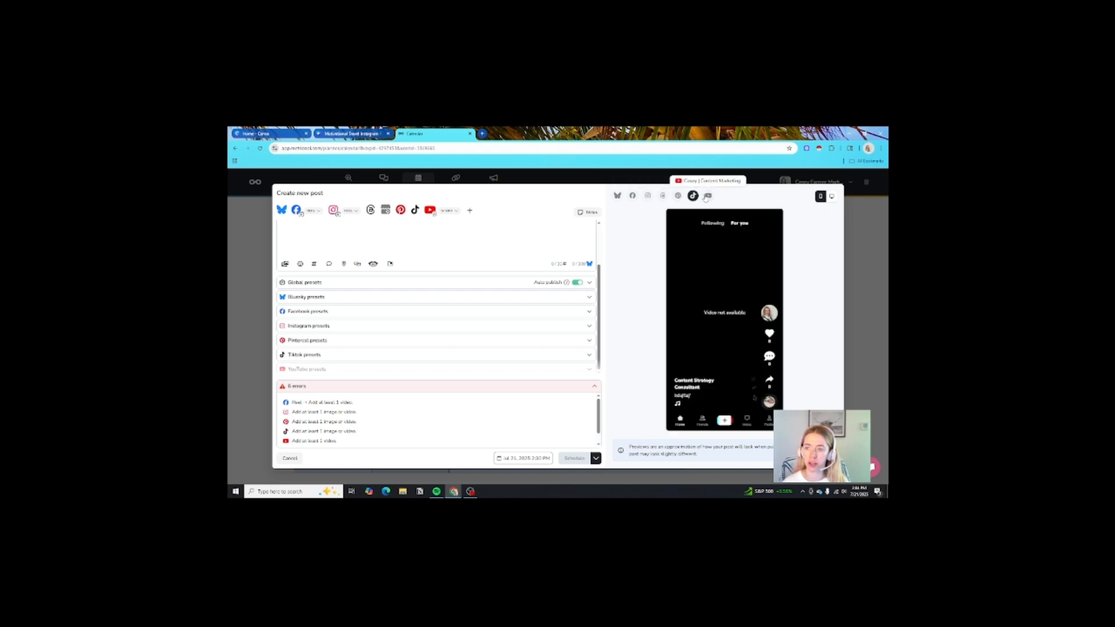
left_click(708, 196)
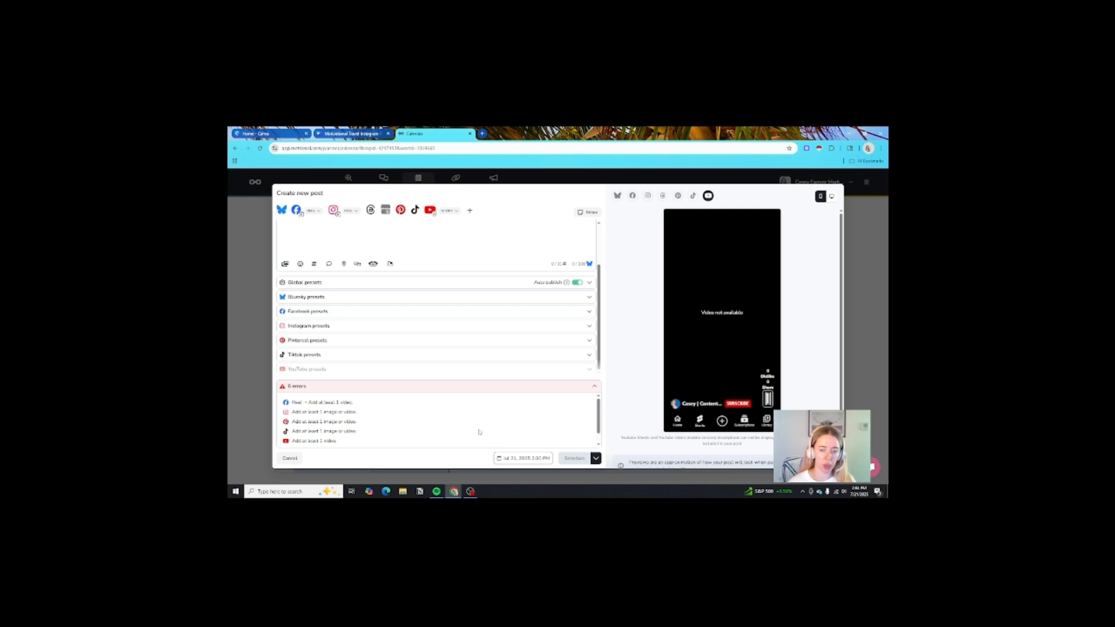
- Check the draft, schedule and publish options, then dismiss them
left_click(595, 459)
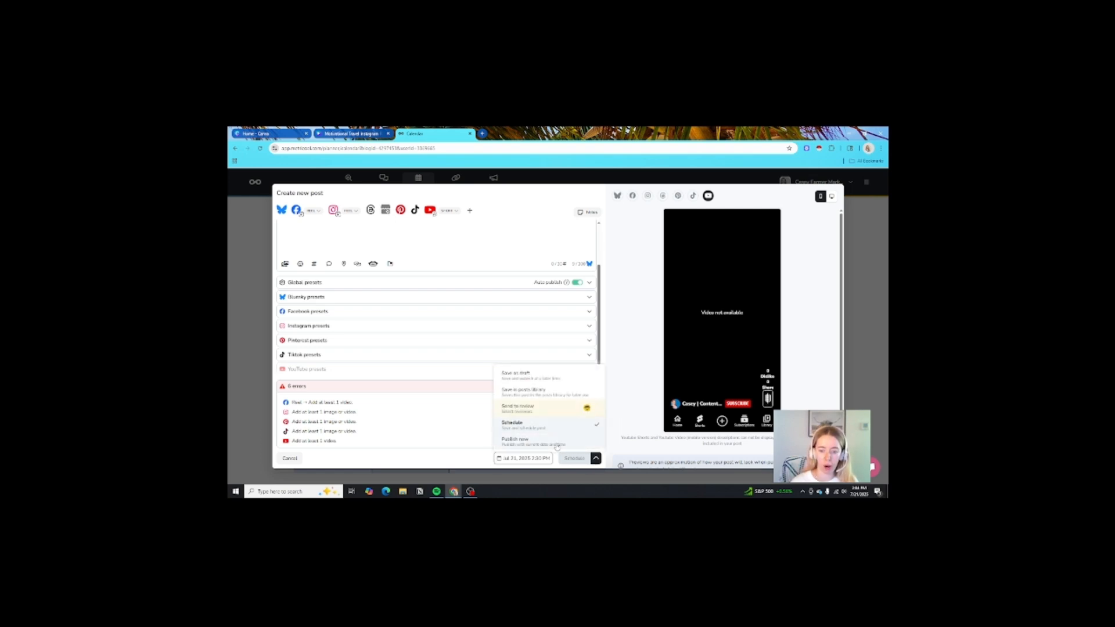
left_click(624, 426)
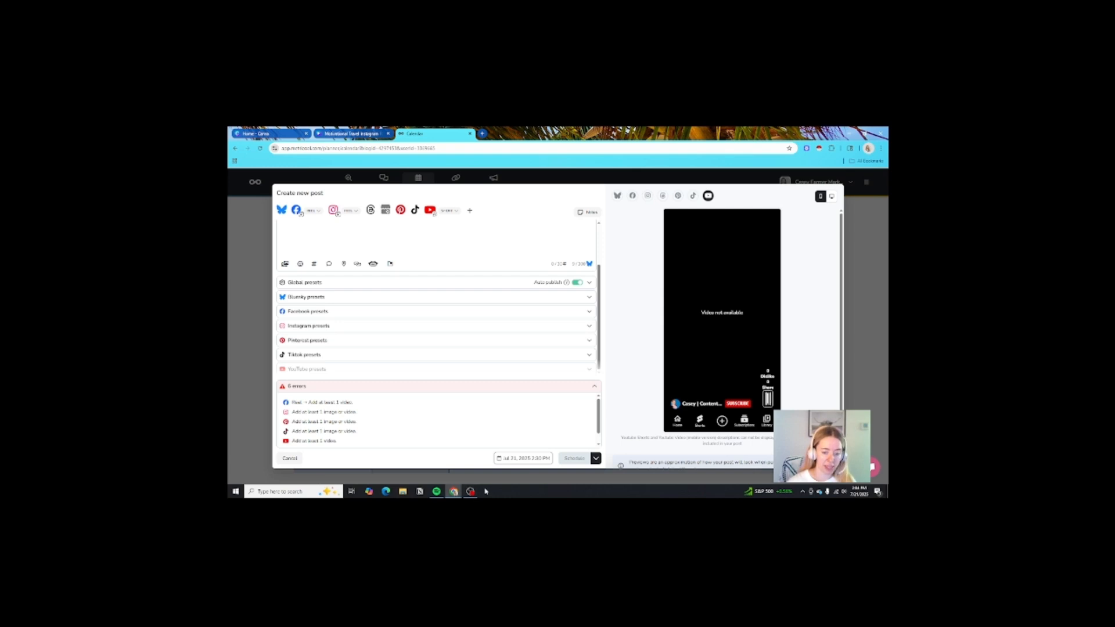
mouse_move(456, 494)
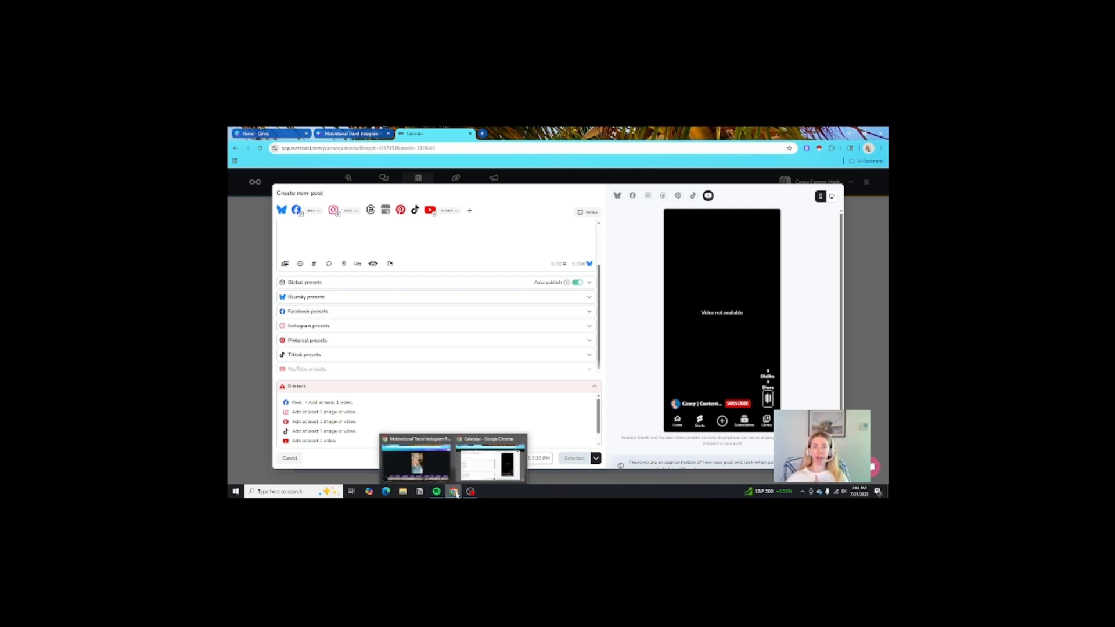